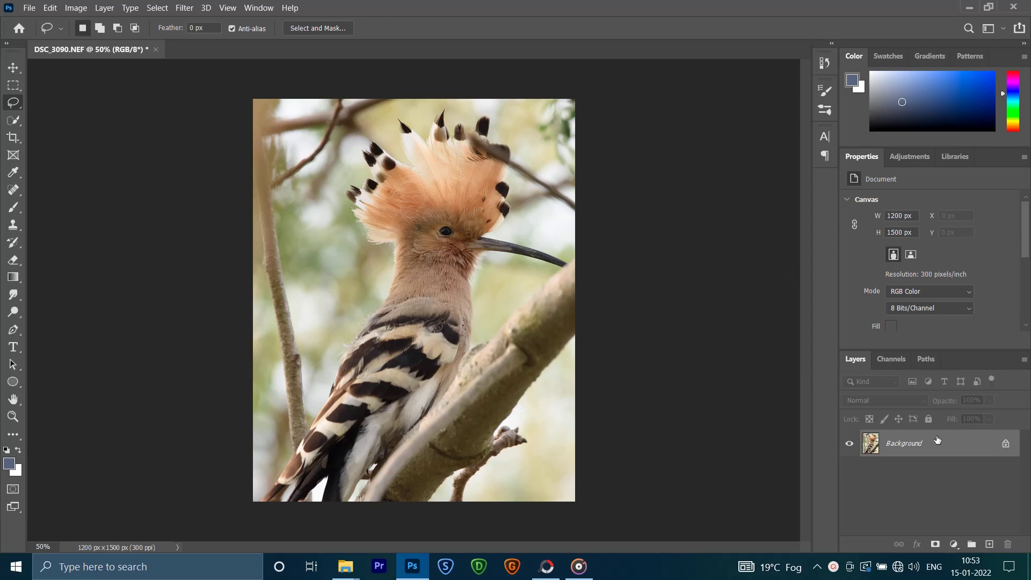
Step: Duplicate the Background layer and run Topaz DeNoise AI on the copy
{"action": "left_click_drag", "start_coordinate": [938, 440], "coordinate": [990, 545]}
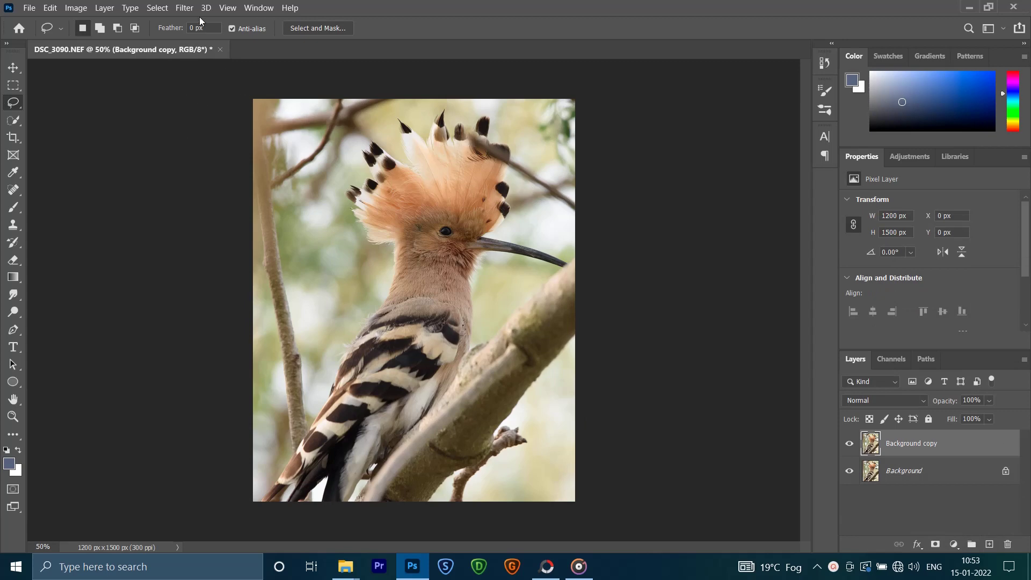
{"action": "left_click", "coordinate": [185, 8]}
{"action": "mouse_move", "coordinate": [258, 298]}
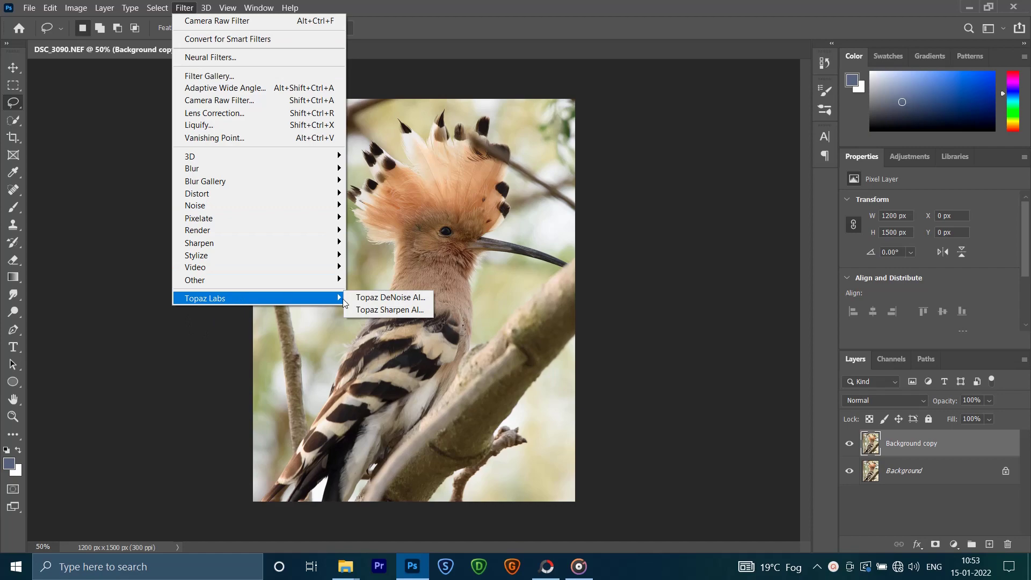
{"action": "left_click", "coordinate": [387, 298]}
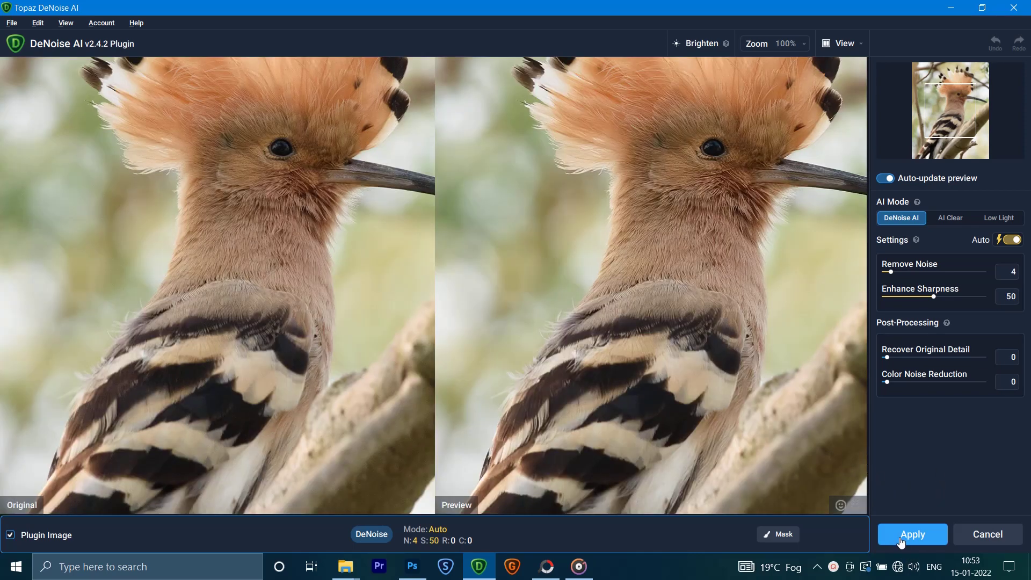
Step: Apply DeNoise AI's Auto result (Remove Noise 4, Sharpness 50) back to Photoshop
{"action": "left_click", "coordinate": [902, 541]}
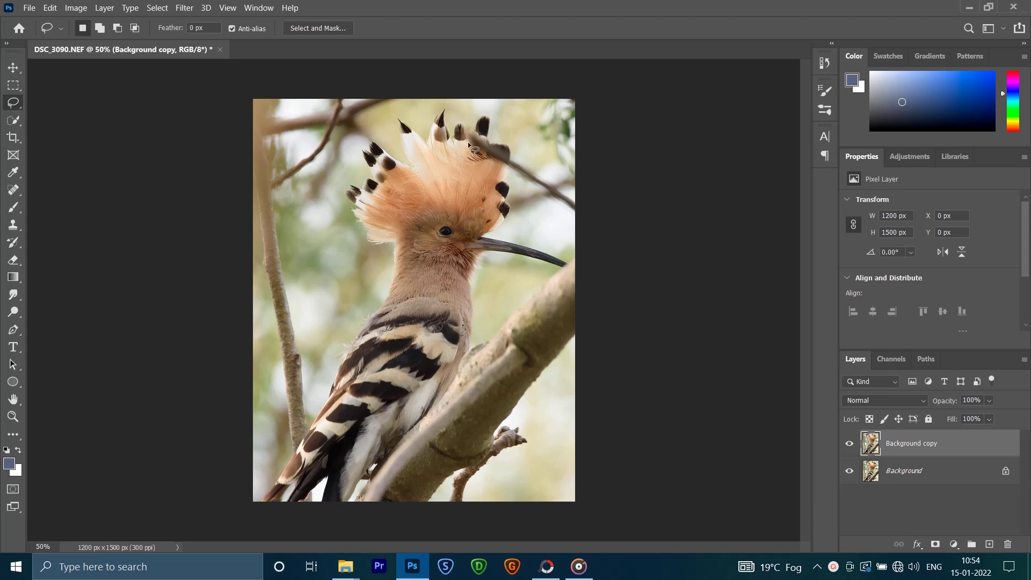
Step: Lasso the branch crossing the crest and Content-Aware Fill it away
{"action": "left_click_drag", "start_coordinate": [467, 144], "coordinate": [483, 157]}
{"action": "left_click_drag", "start_coordinate": [546, 198], "coordinate": [574, 200]}
{"action": "left_click_drag", "start_coordinate": [471, 137], "coordinate": [473, 138]}
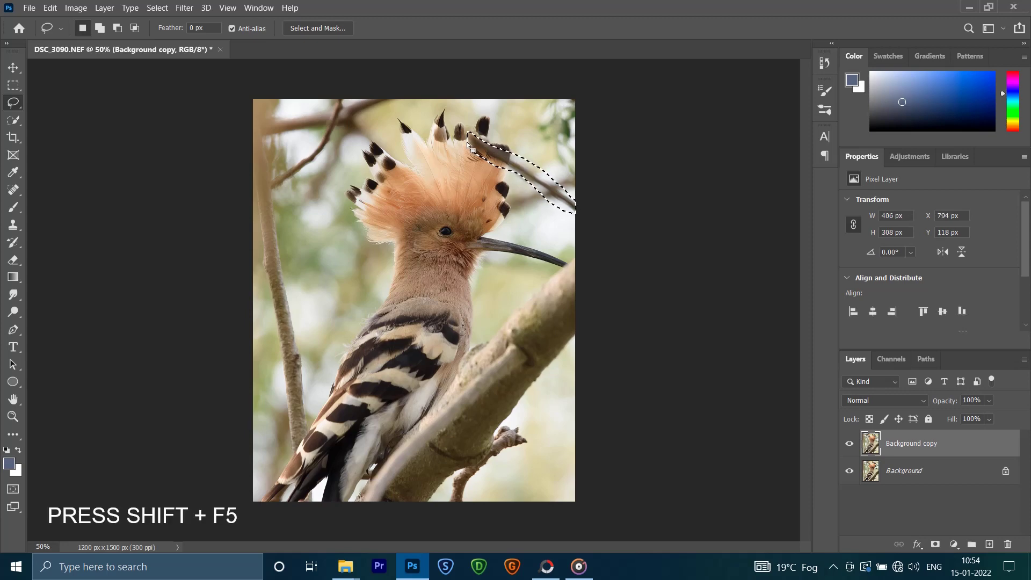
{"action": "key", "text": "shift+F5"}
{"action": "key", "text": "Return"}
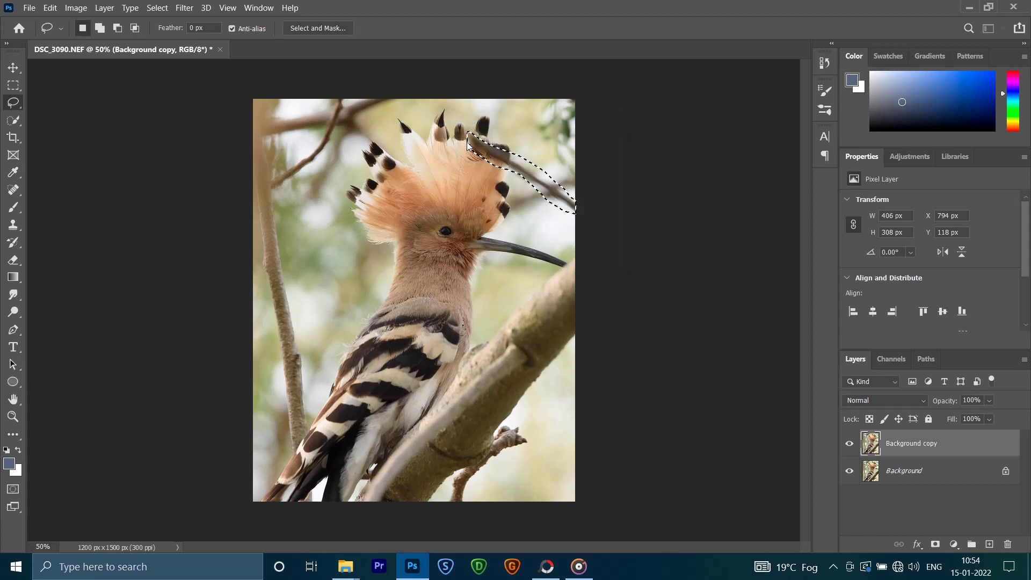
{"action": "key", "text": "ctrl+d"}
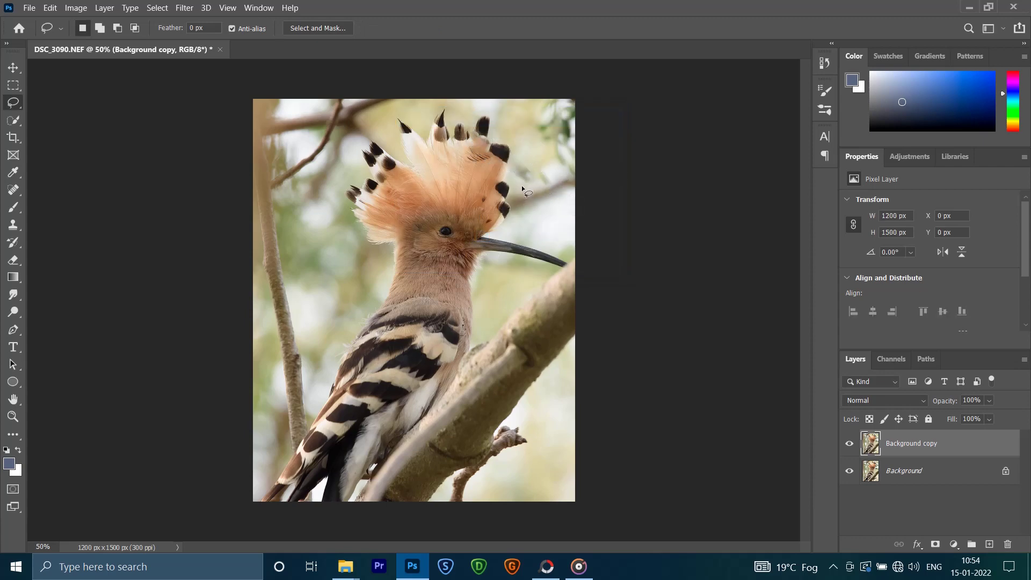
Step: Content-Aware Fill the twig to the right of the crest
{"action": "mouse_move", "coordinate": [513, 162]}
{"action": "left_mouse_down"}
{"action": "mouse_move", "coordinate": [520, 184]}
{"action": "mouse_move", "coordinate": [564, 192]}
{"action": "left_mouse_up"}
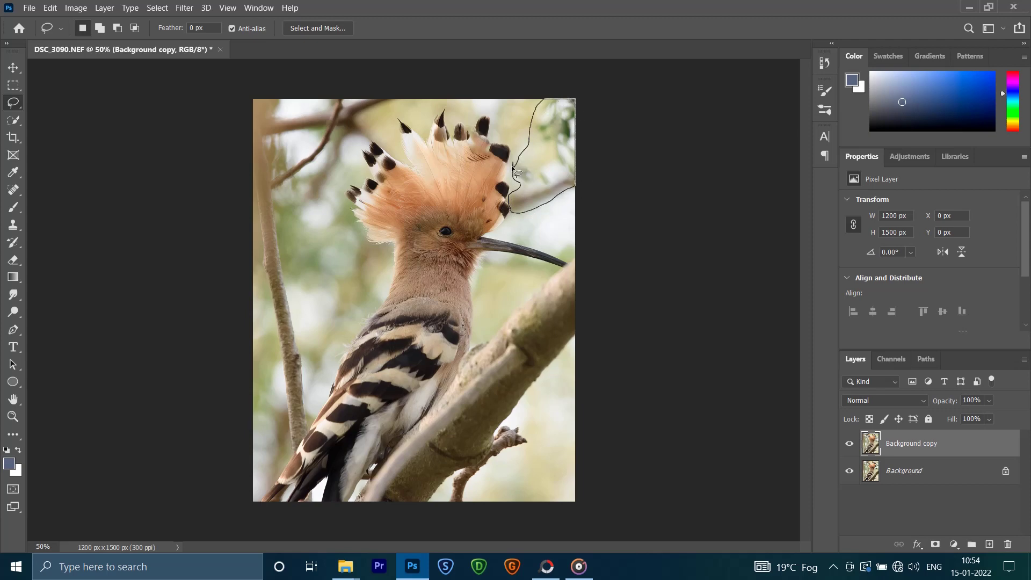
{"action": "left_click_drag", "start_coordinate": [517, 173], "coordinate": [514, 168]}
{"action": "key", "text": "shift+F5"}
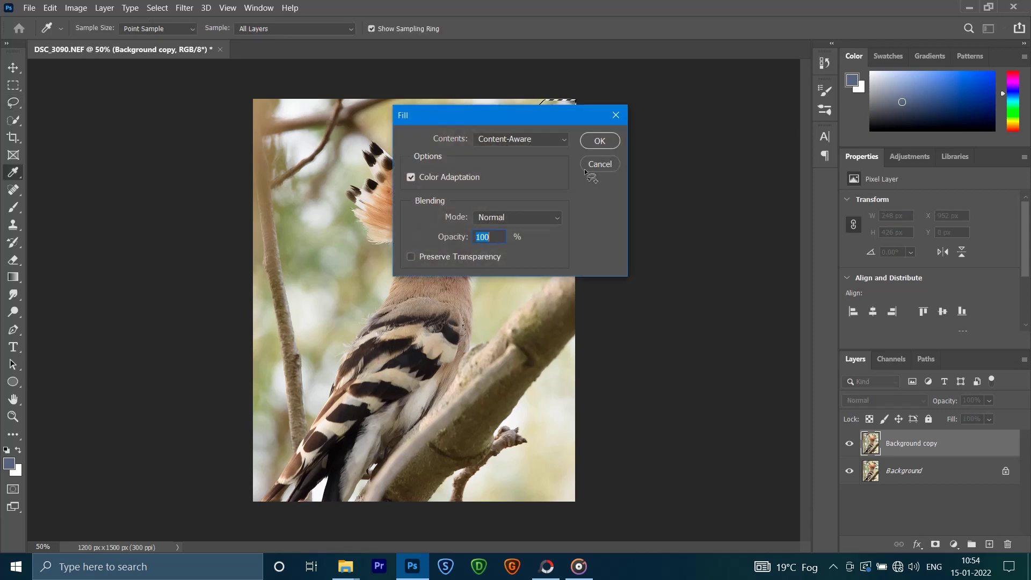
{"action": "key", "text": "Return"}
{"action": "key", "text": "ctrl+d"}
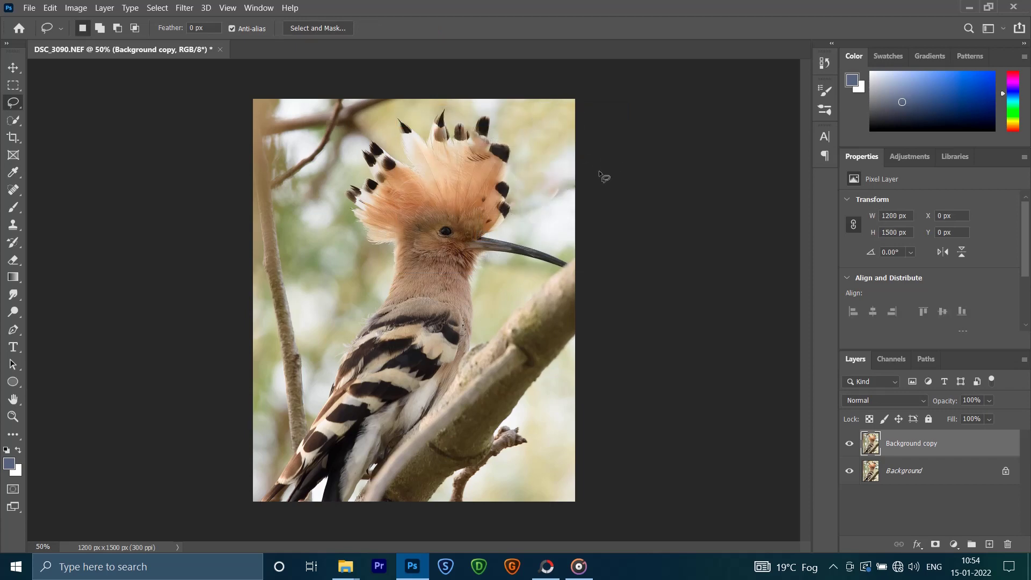
Step: Fill away the stray fragments beside the crest and at its top
{"action": "left_click_drag", "start_coordinate": [575, 179], "coordinate": [567, 176]}
{"action": "key", "text": "shift+F5"}
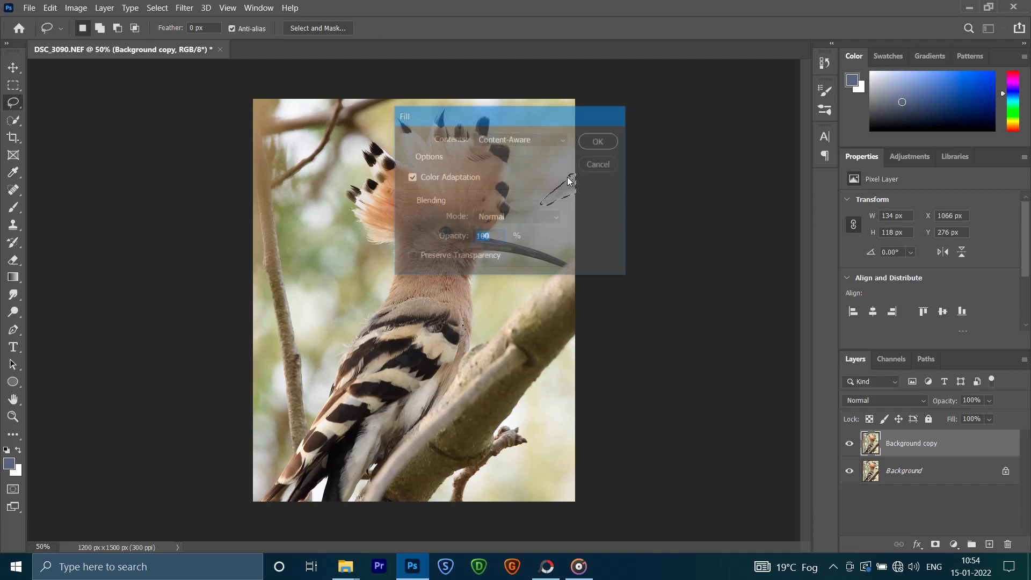
{"action": "key", "text": "Return"}
{"action": "key", "text": "ctrl+d"}
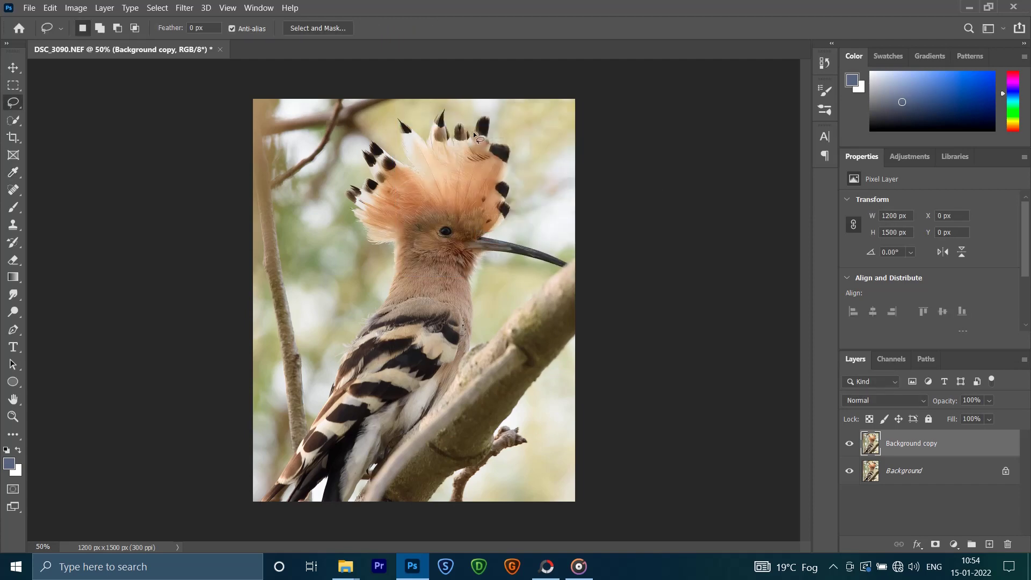
{"action": "left_click_drag", "start_coordinate": [486, 152], "coordinate": [490, 137]}
{"action": "key", "text": "shift+F5"}
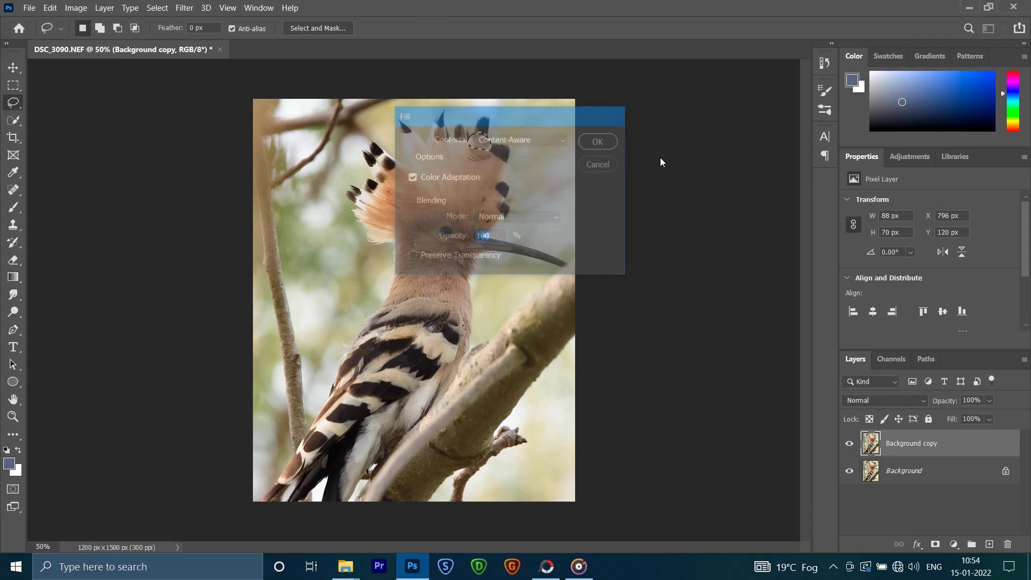
{"action": "key", "text": "Return"}
{"action": "key", "text": "ctrl+d"}
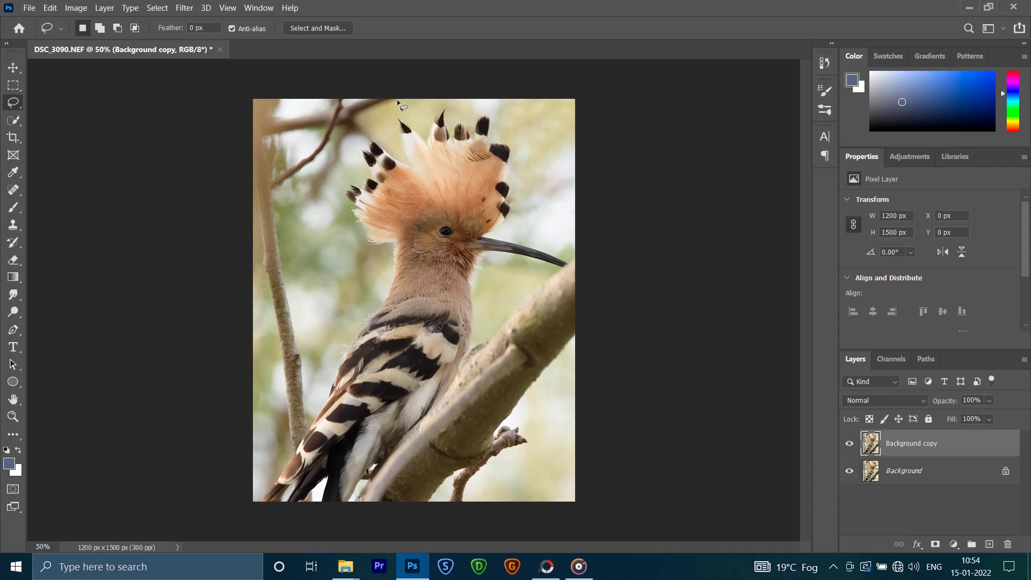
Step: Lasso the long thin branches along the left edge and Content-Aware Fill them
{"action": "left_click_drag", "start_coordinate": [398, 102], "coordinate": [350, 143]}
{"action": "left_click_drag", "start_coordinate": [300, 221], "coordinate": [295, 297]}
{"action": "left_click_drag", "start_coordinate": [310, 424], "coordinate": [303, 439]}
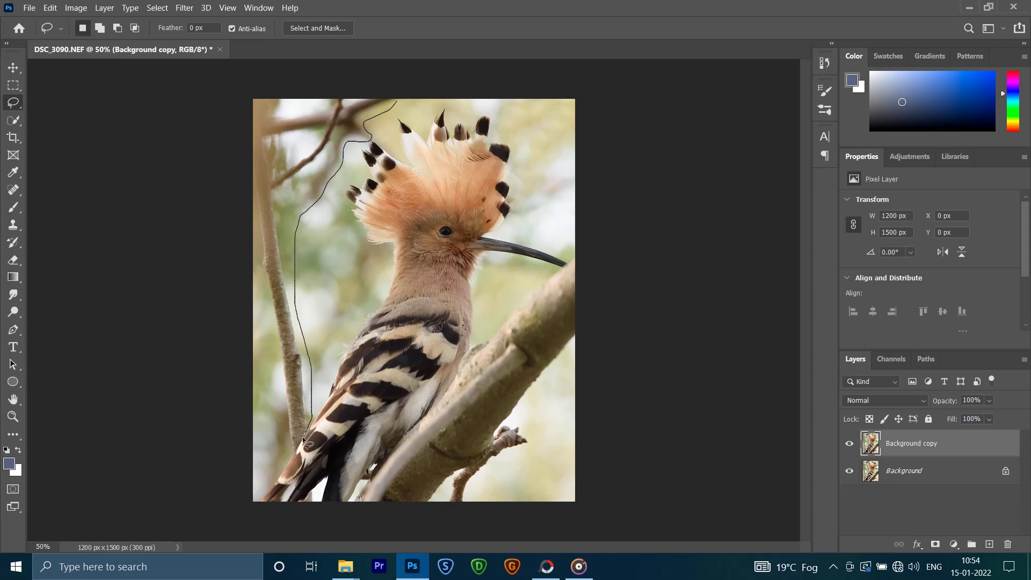
{"action": "left_click_drag", "start_coordinate": [279, 478], "coordinate": [264, 485]}
{"action": "left_click_drag", "start_coordinate": [275, 351], "coordinate": [260, 293]}
{"action": "mouse_move", "coordinate": [246, 249]}
{"action": "left_mouse_down"}
{"action": "mouse_move", "coordinate": [225, 115]}
{"action": "mouse_move", "coordinate": [274, 83]}
{"action": "mouse_move", "coordinate": [399, 75]}
{"action": "left_mouse_up"}
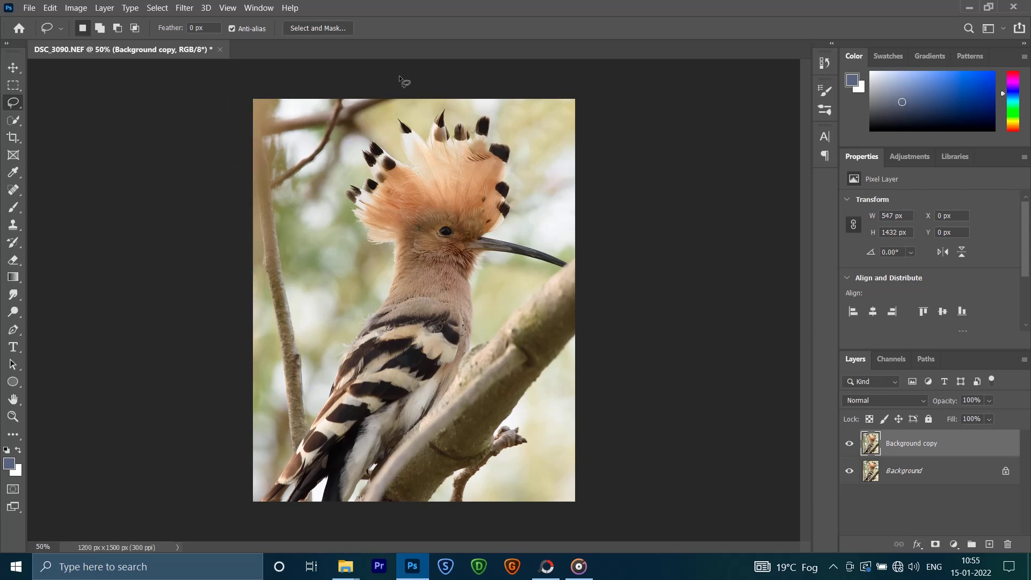
{"action": "key", "text": "shift+BackSpace"}
{"action": "key", "text": "Return"}
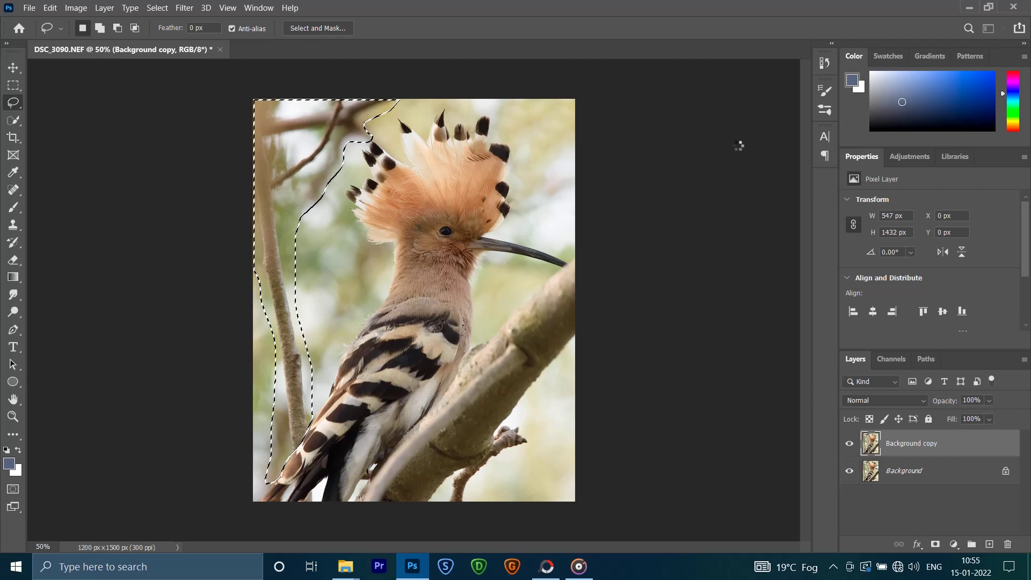
{"action": "key", "text": "ctrl+d"}
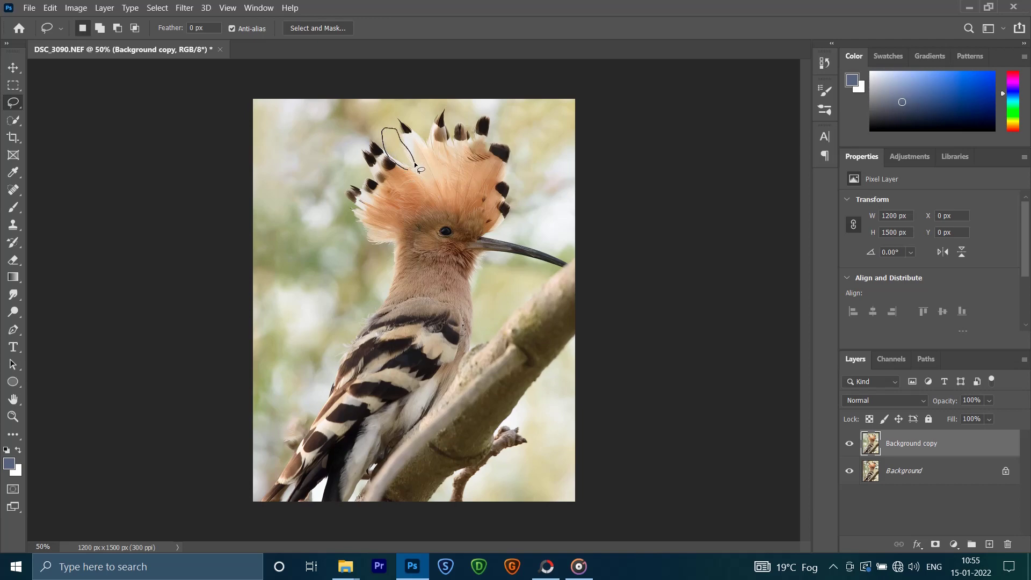
Step: Feather a selection of the crest spot by 5 px and Content-Aware Fill it
{"action": "left_click_drag", "start_coordinate": [407, 170], "coordinate": [407, 171]}
{"action": "key", "text": "shift+F6"}
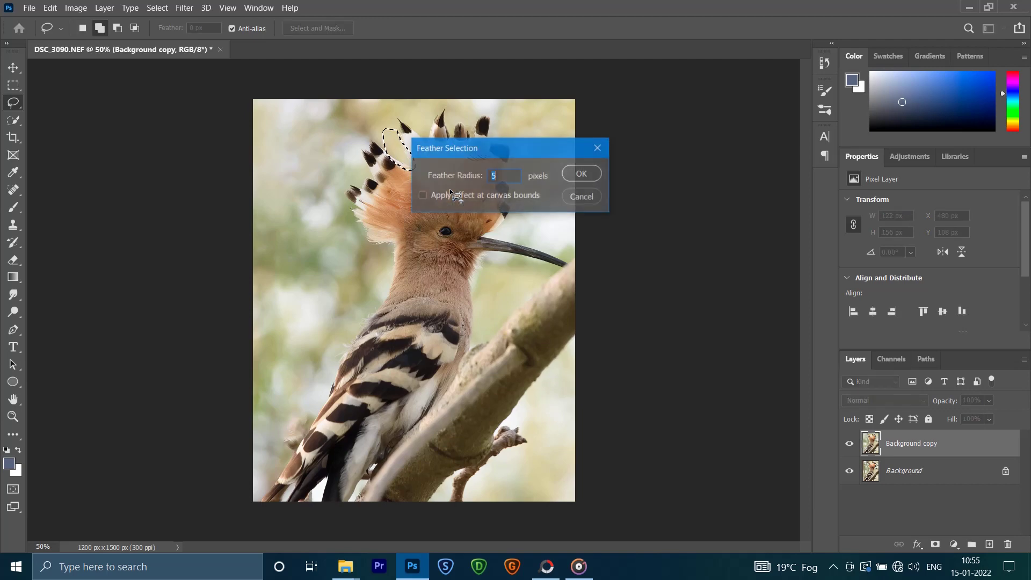
{"action": "left_click", "coordinate": [585, 198]}
{"action": "key", "text": "shift+F5"}
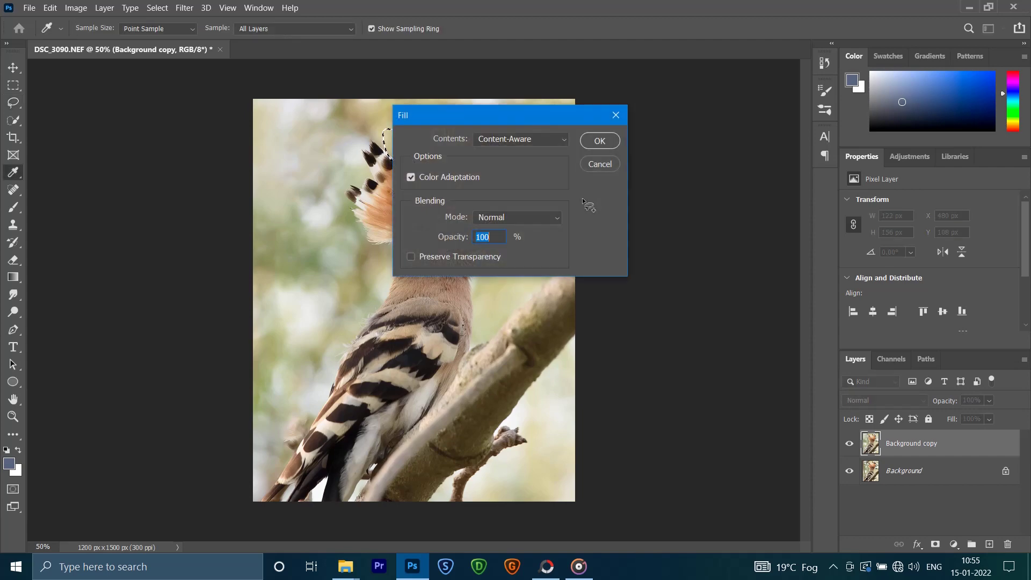
{"action": "key", "text": "Return"}
{"action": "key", "text": "ctrl+d"}
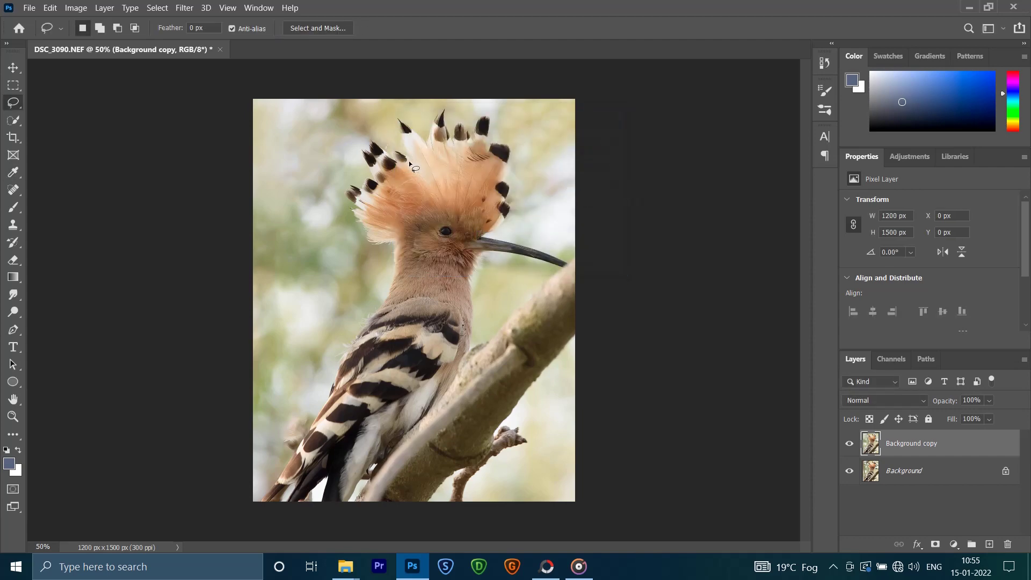
Step: Content-Aware Fill the remaining spots on the left crest feathers twice more
{"action": "mouse_move", "coordinate": [411, 170]}
{"action": "left_mouse_down"}
{"action": "mouse_move", "coordinate": [382, 150]}
{"action": "mouse_move", "coordinate": [396, 161]}
{"action": "left_mouse_up"}
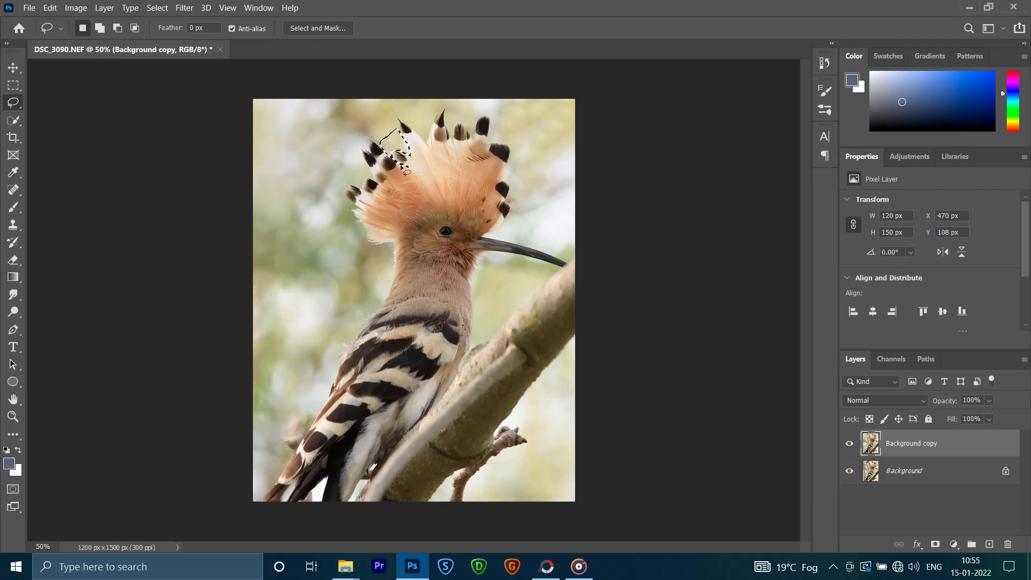
{"action": "key", "text": "shift+F5"}
{"action": "key", "text": "Return"}
{"action": "key", "text": "ctrl+d"}
{"action": "mouse_move", "coordinate": [398, 131]}
{"action": "left_mouse_down"}
{"action": "mouse_move", "coordinate": [384, 154]}
{"action": "mouse_move", "coordinate": [397, 131]}
{"action": "left_mouse_up"}
{"action": "key", "text": "shift+F5"}
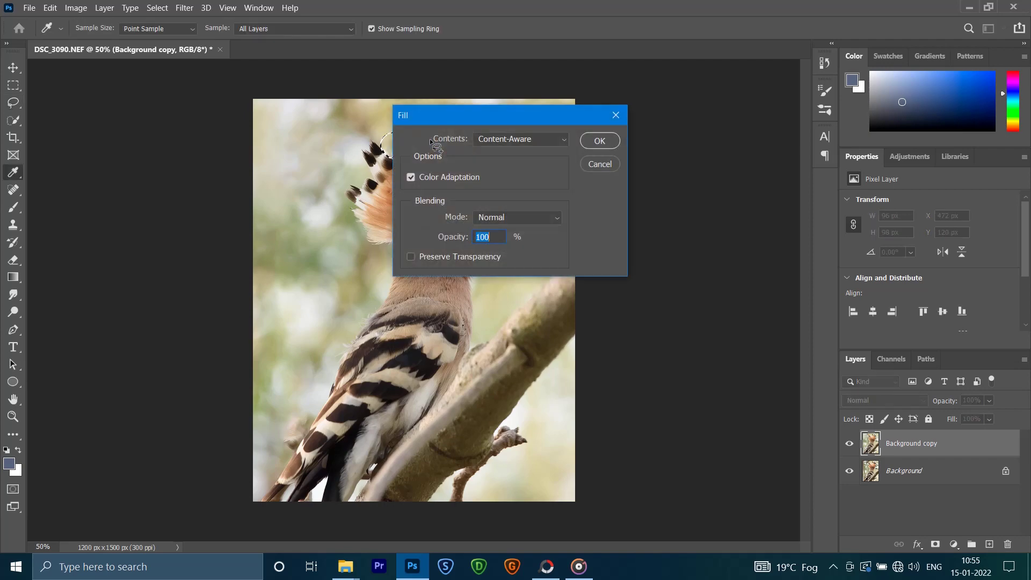
{"action": "key", "text": "Return"}
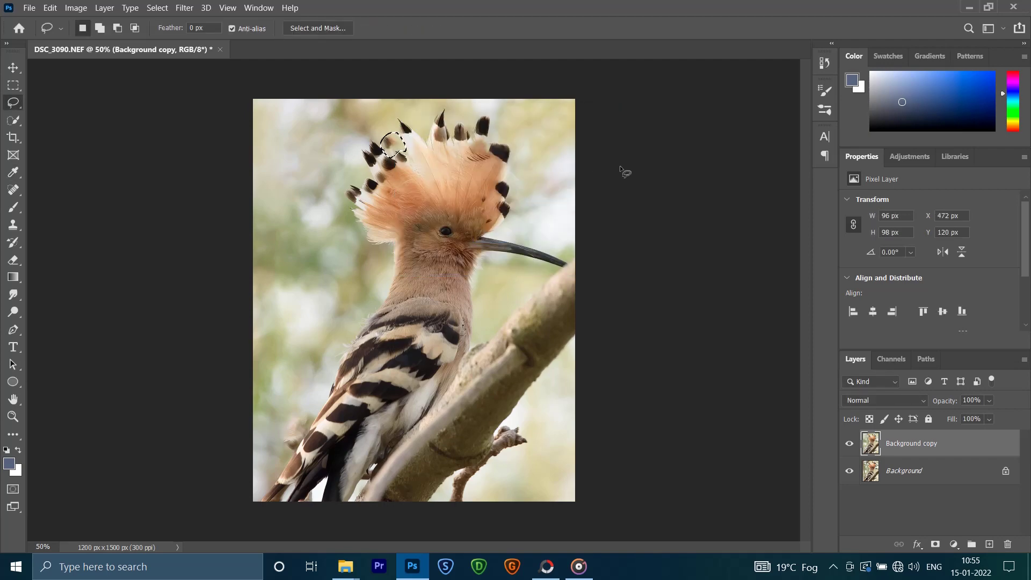
{"action": "key", "text": "ctrl+d"}
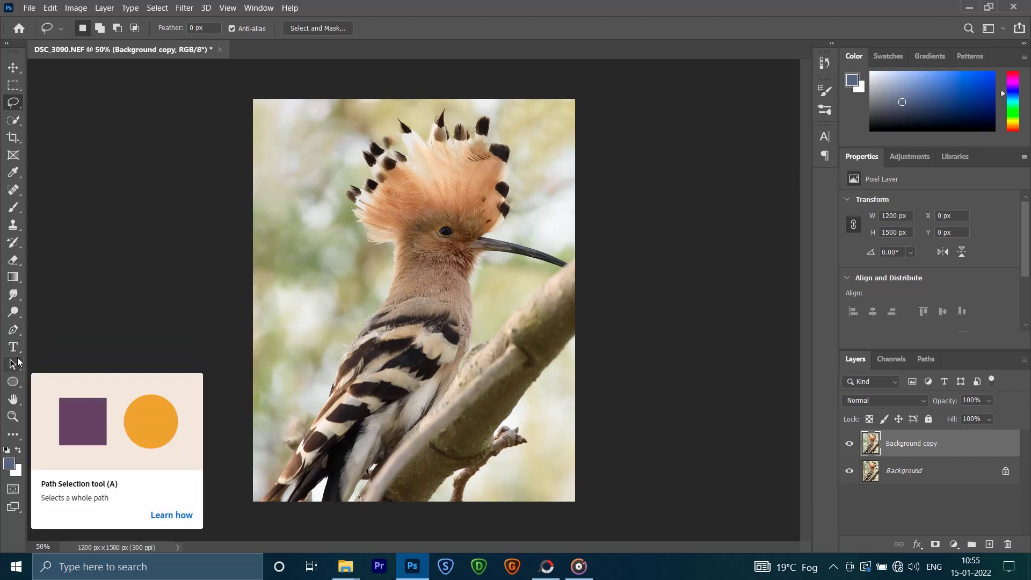
Step: Clone Stamp nearby feather texture over the left-crest blemish, redoing the first attempt
{"action": "left_click", "coordinate": [13, 225]}
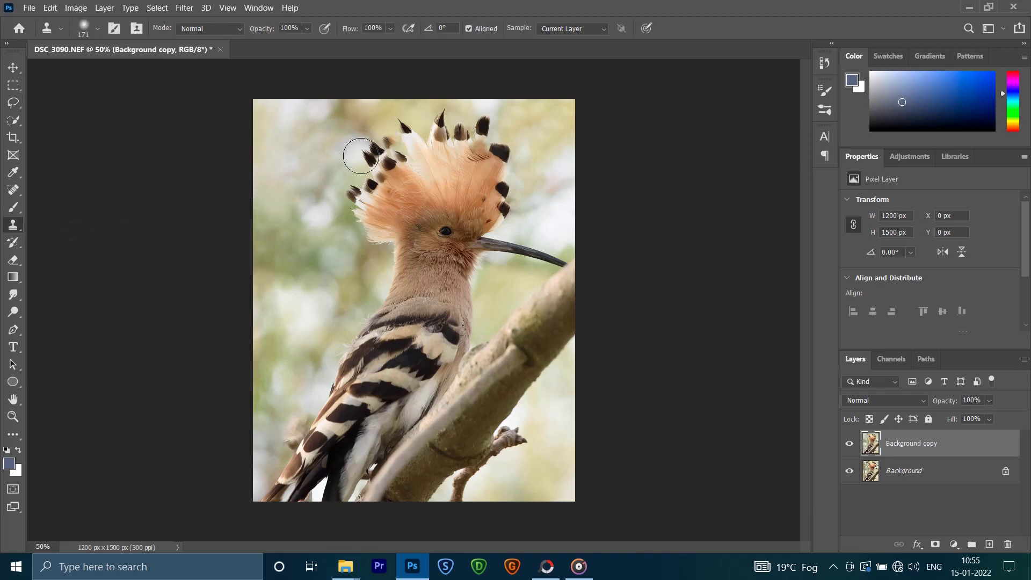
{"action": "left_click", "coordinate": [377, 159], "text": "alt"}
{"action": "left_click_drag", "start_coordinate": [383, 161], "coordinate": [395, 148]}
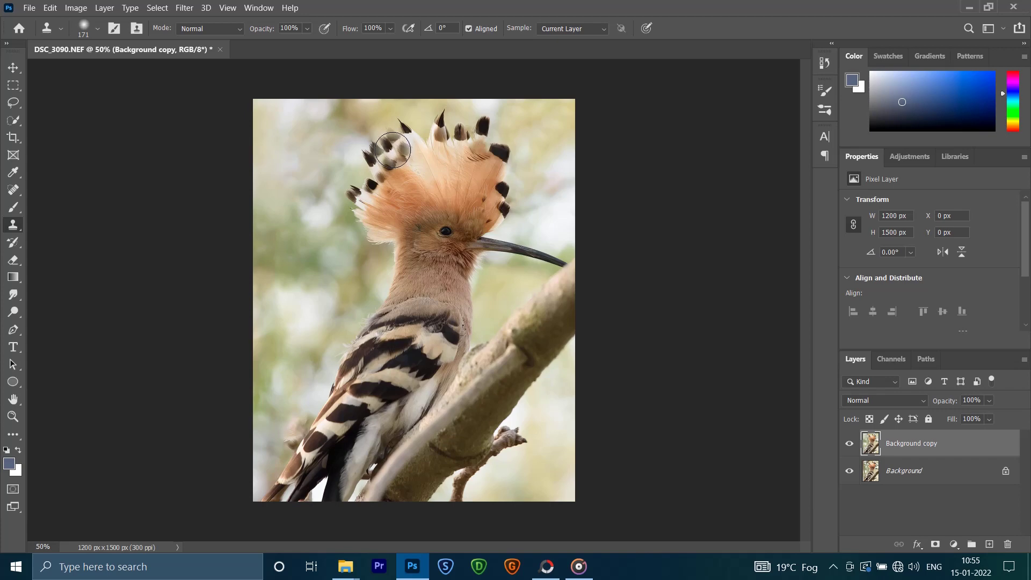
{"action": "key", "text": "ctrl+z"}
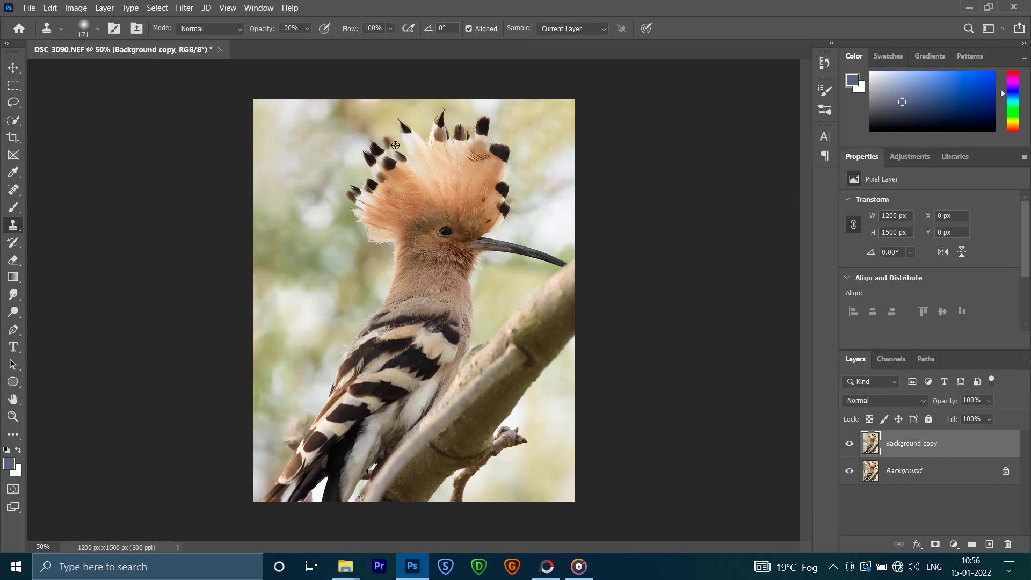
{"action": "mouse_move", "coordinate": [371, 164]}
{"action": "left_mouse_down"}
{"action": "mouse_move", "coordinate": [388, 152]}
{"action": "mouse_move", "coordinate": [379, 153]}
{"action": "left_mouse_up"}
Step: Lasso the retouched crest area and Content-Aware Fill it
{"action": "left_click", "coordinate": [17, 108]}
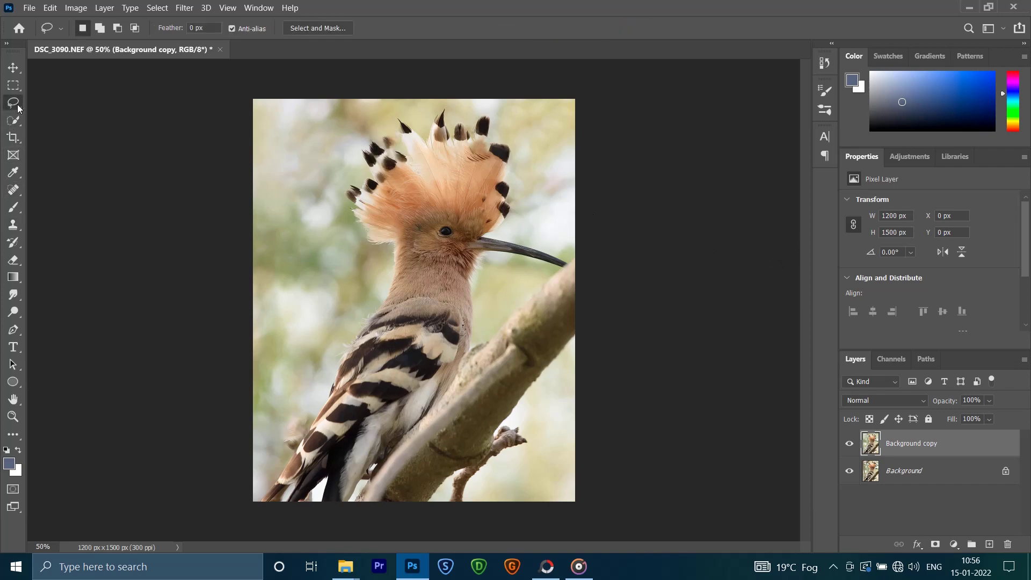
{"action": "mouse_move", "coordinate": [397, 133]}
{"action": "left_mouse_down"}
{"action": "mouse_move", "coordinate": [391, 162]}
{"action": "mouse_move", "coordinate": [398, 135]}
{"action": "left_mouse_up"}
{"action": "key", "text": "shift+F5"}
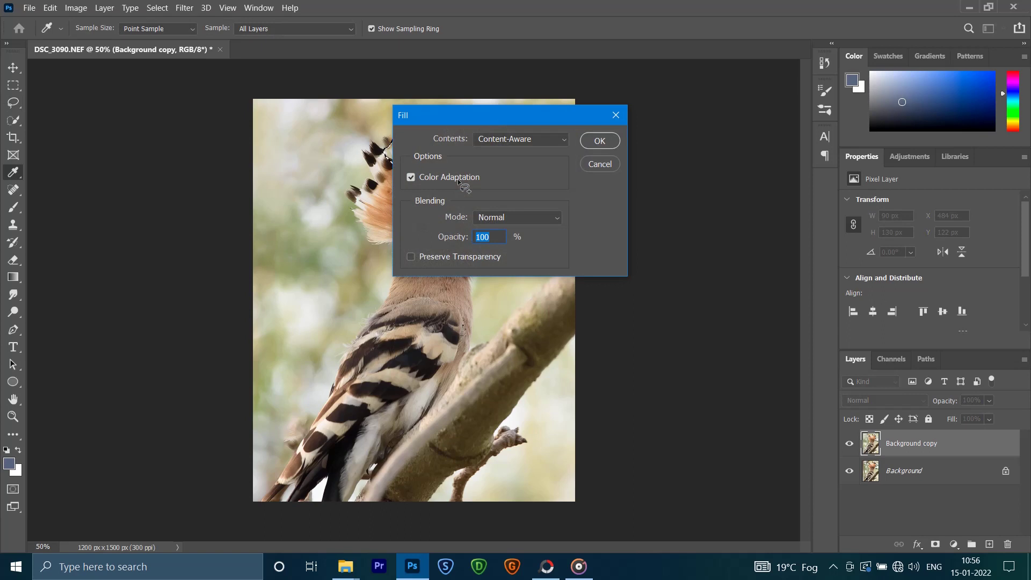
{"action": "key", "text": "Return"}
{"action": "key", "text": "ctrl+d"}
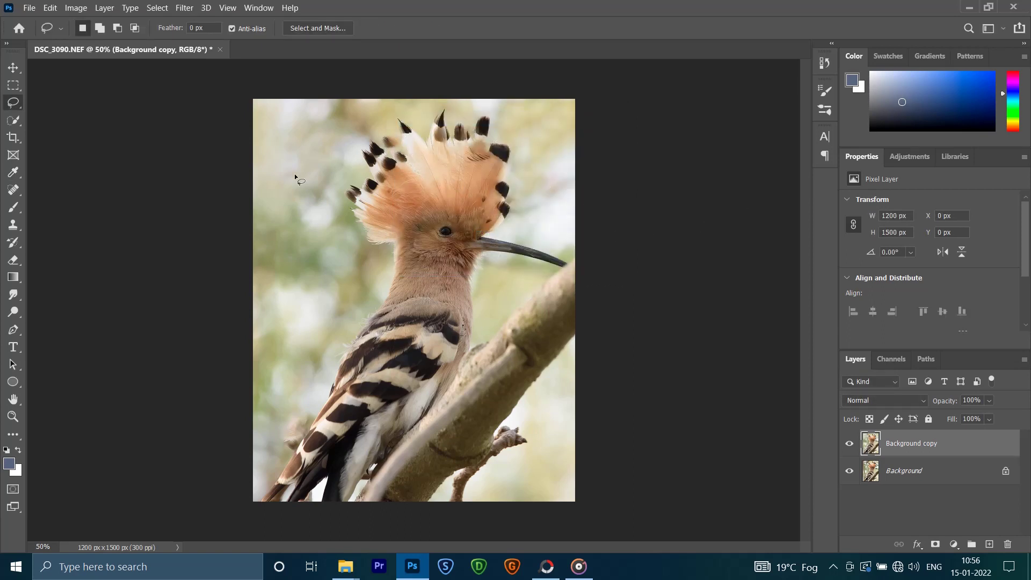
Step: Set the Clone Stamp to 37 px and zoom to 200% on the crest
{"action": "left_click", "coordinate": [14, 226]}
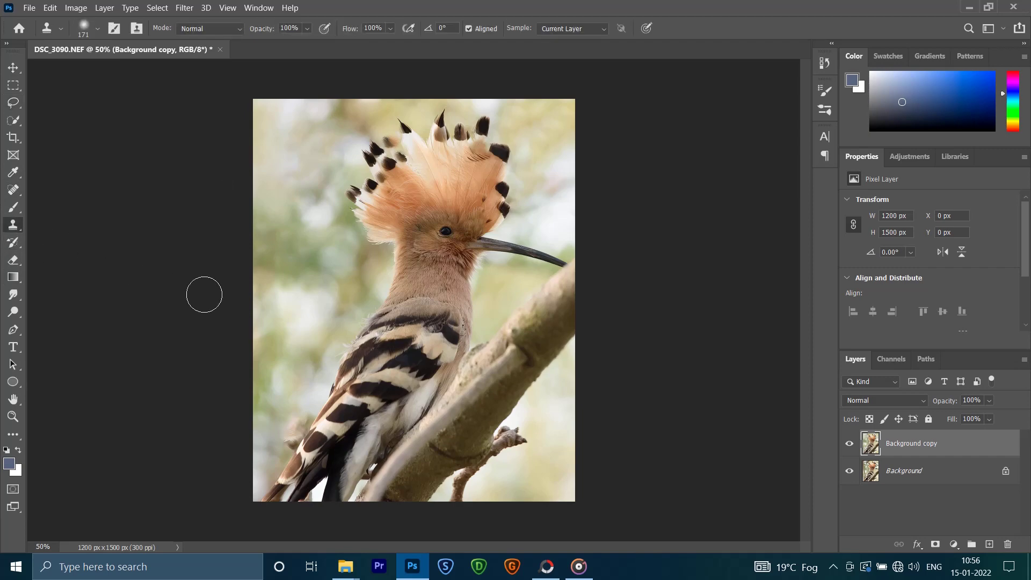
{"action": "right_click", "coordinate": [410, 151]}
{"action": "left_click", "coordinate": [490, 181]}
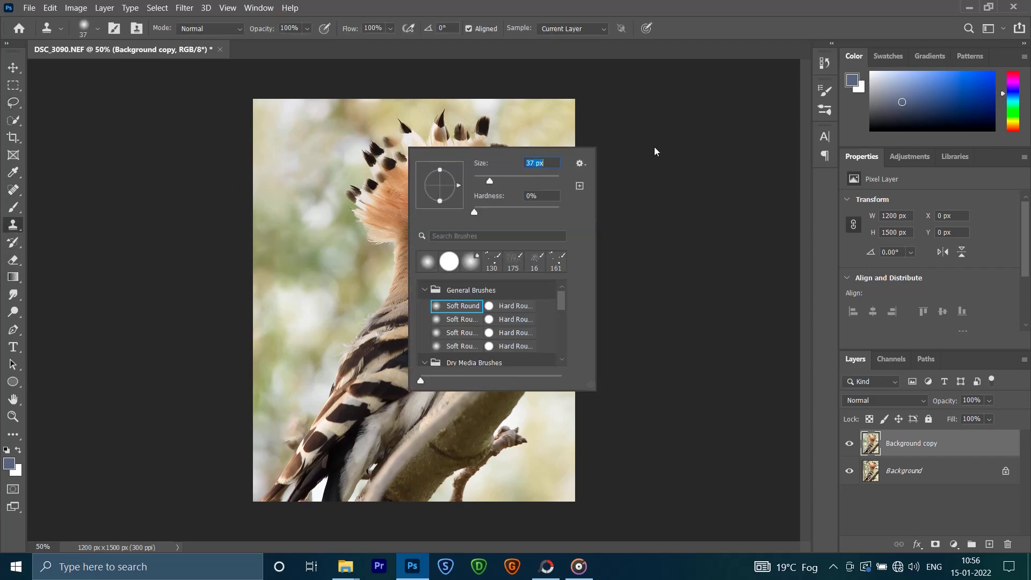
{"action": "key", "text": "Return"}
{"action": "key", "text": "ctrl+plus"}
{"action": "key", "text": "ctrl+plus"}
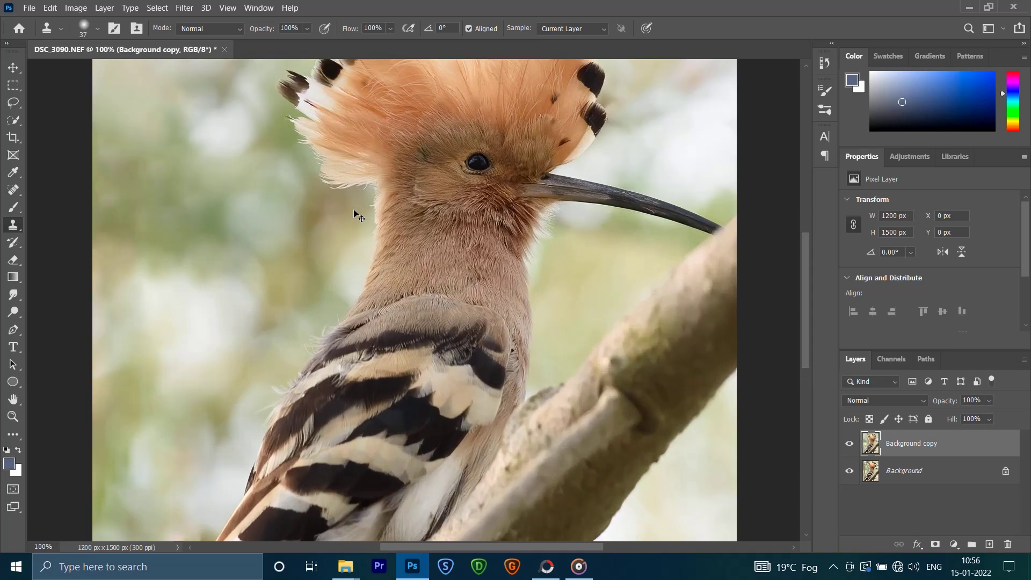
{"action": "key", "text": "ctrl+plus"}
{"action": "left_click_drag", "start_coordinate": [394, 193], "coordinate": [402, 309]}
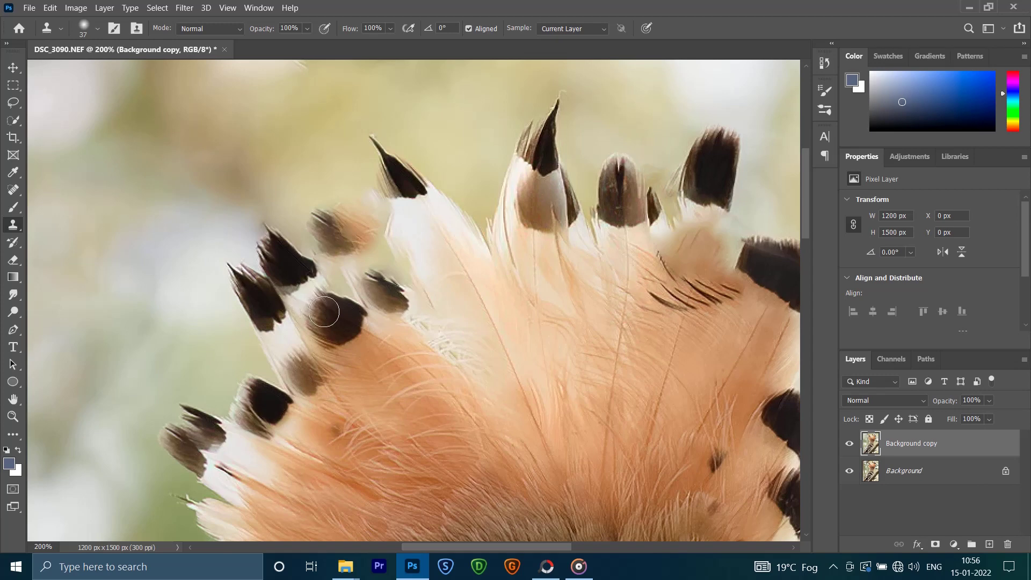
Step: Clone dark and white feather texture over the pale, blurred crest tips
{"action": "left_click", "coordinate": [451, 245], "text": "alt"}
{"action": "left_click_drag", "start_coordinate": [387, 247], "coordinate": [411, 282]}
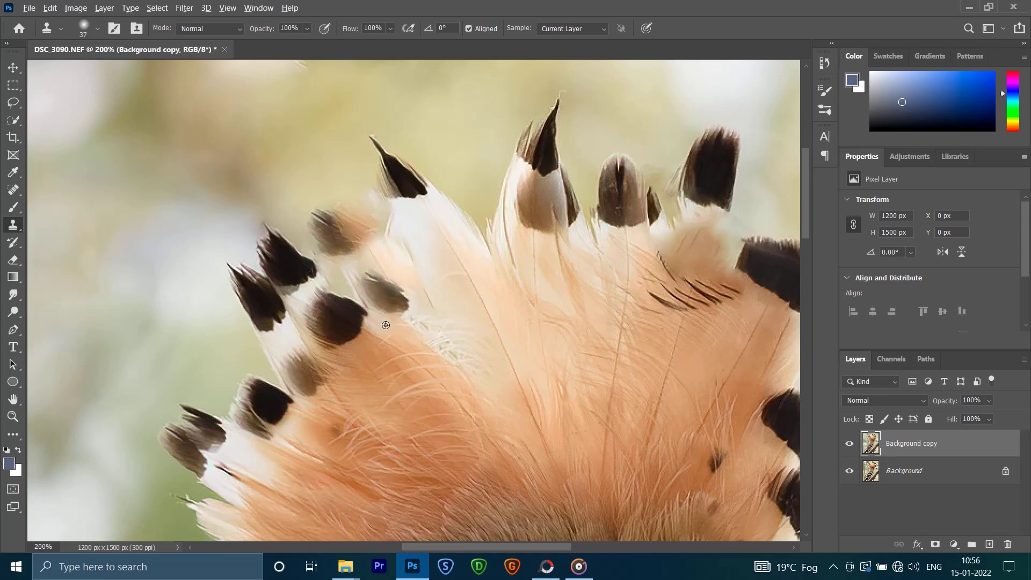
{"action": "mouse_move", "coordinate": [308, 292]}
{"action": "left_mouse_down"}
{"action": "mouse_move", "coordinate": [329, 272]}
{"action": "mouse_move", "coordinate": [378, 305]}
{"action": "left_mouse_up"}
{"action": "left_click", "coordinate": [350, 292], "text": "alt"}
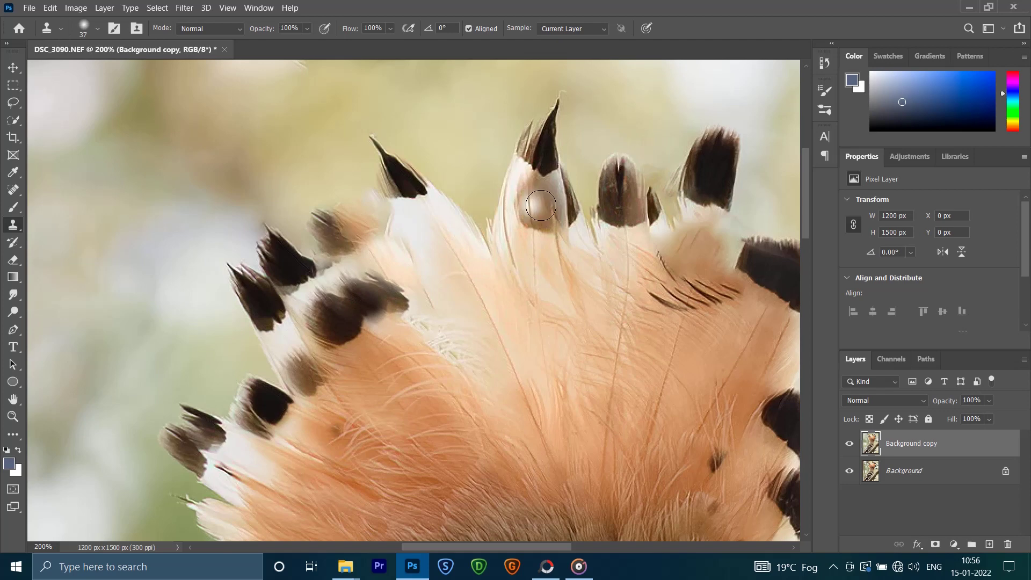
{"action": "left_click", "coordinate": [293, 254], "text": "alt"}
{"action": "mouse_move", "coordinate": [322, 242]}
{"action": "left_mouse_down"}
{"action": "mouse_move", "coordinate": [341, 240]}
{"action": "mouse_move", "coordinate": [347, 225]}
{"action": "mouse_move", "coordinate": [356, 245]}
{"action": "mouse_move", "coordinate": [363, 239]}
{"action": "left_mouse_up"}
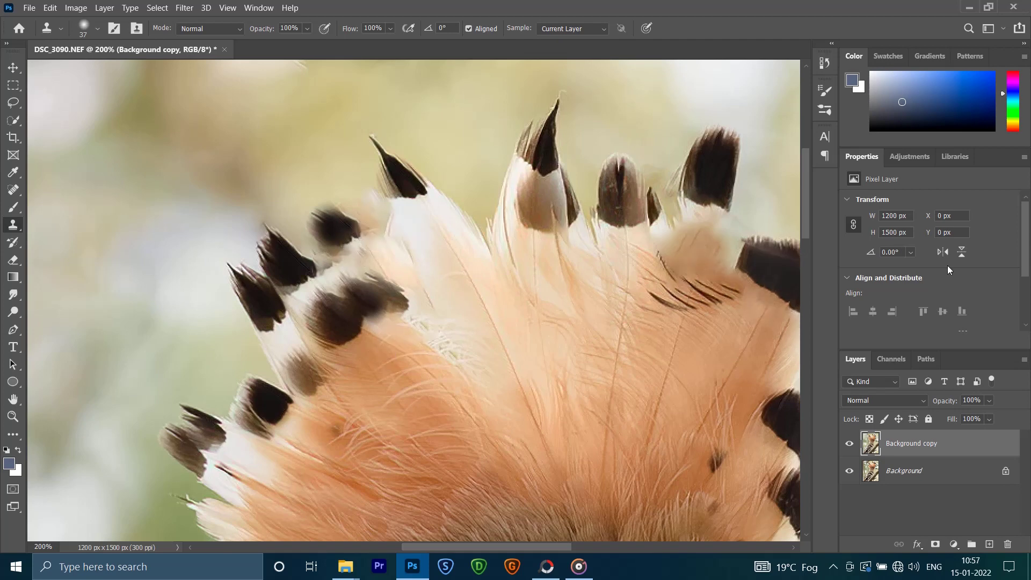
{"action": "key", "text": "ctrl+minus"}
{"action": "key", "text": "ctrl+minus"}
{"action": "key", "text": "ctrl+minus"}
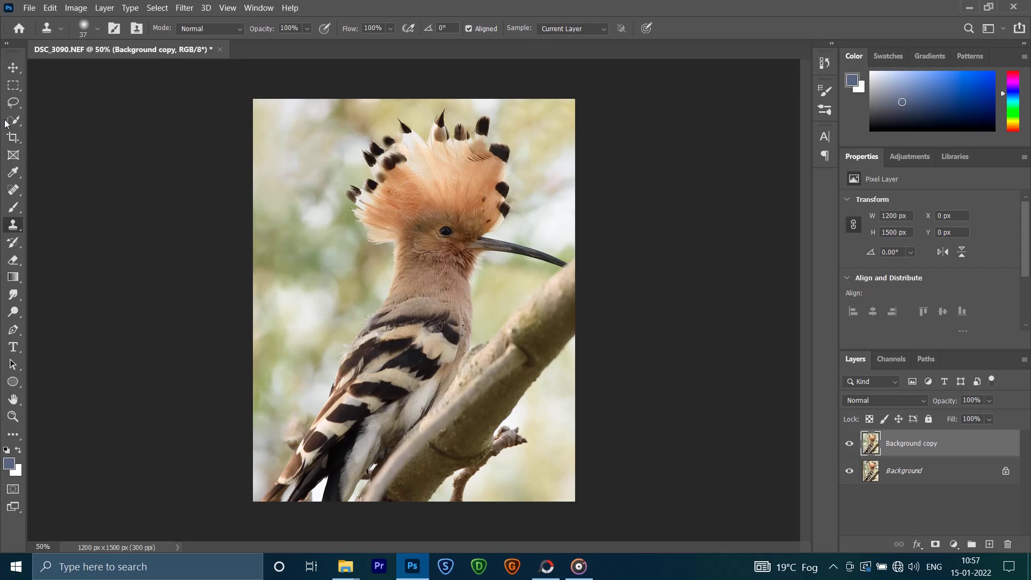
Step: Lasso the stray twig below the branch and Content-Aware Fill it
{"action": "left_click", "coordinate": [13, 102]}
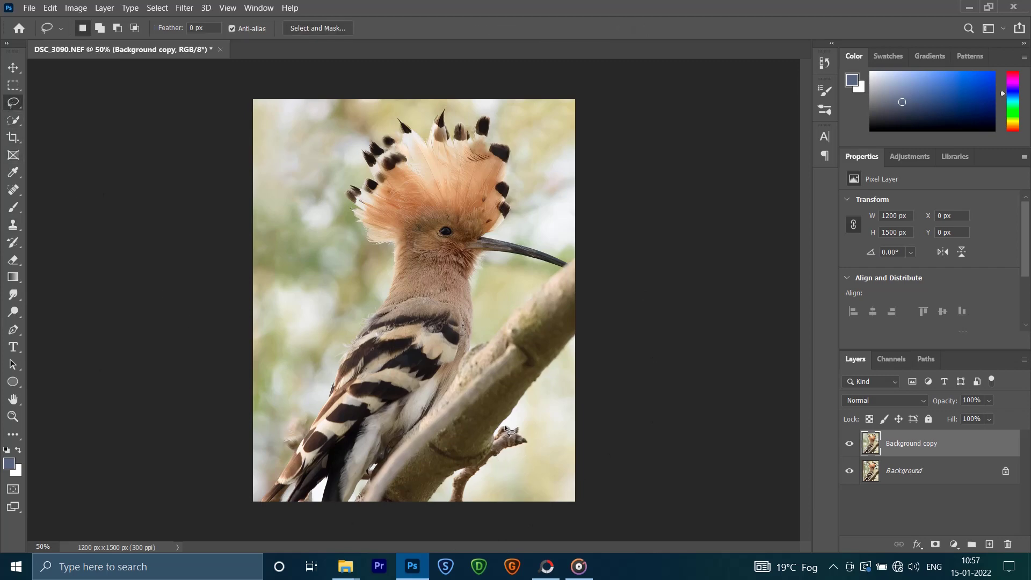
{"action": "mouse_move", "coordinate": [493, 447]}
{"action": "left_mouse_down"}
{"action": "mouse_move", "coordinate": [454, 474]}
{"action": "mouse_move", "coordinate": [447, 509]}
{"action": "mouse_move", "coordinate": [495, 462]}
{"action": "mouse_move", "coordinate": [525, 450]}
{"action": "mouse_move", "coordinate": [499, 436]}
{"action": "left_mouse_up"}
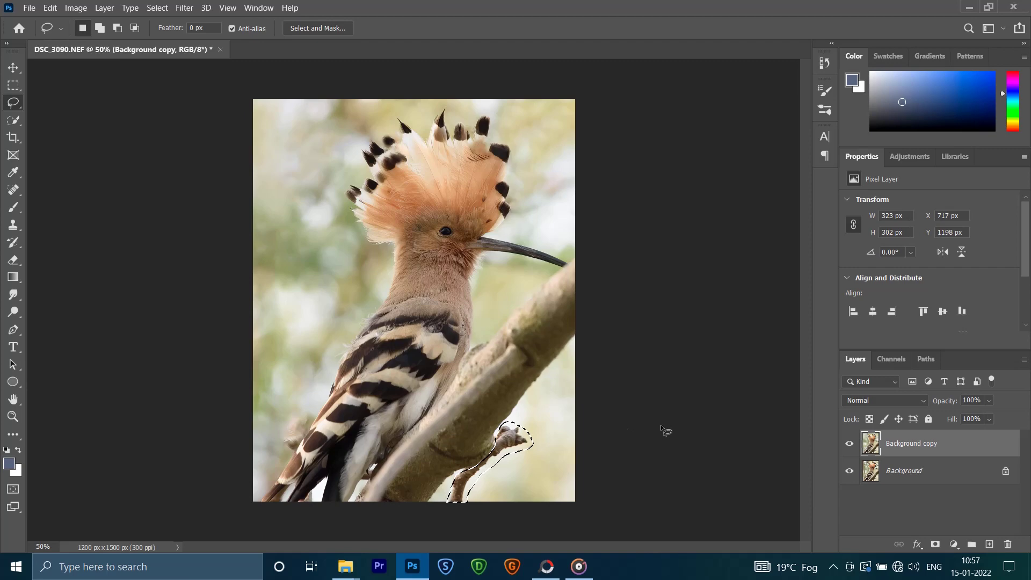
{"action": "key", "text": "shift+BackSpace"}
{"action": "key", "text": "Return"}
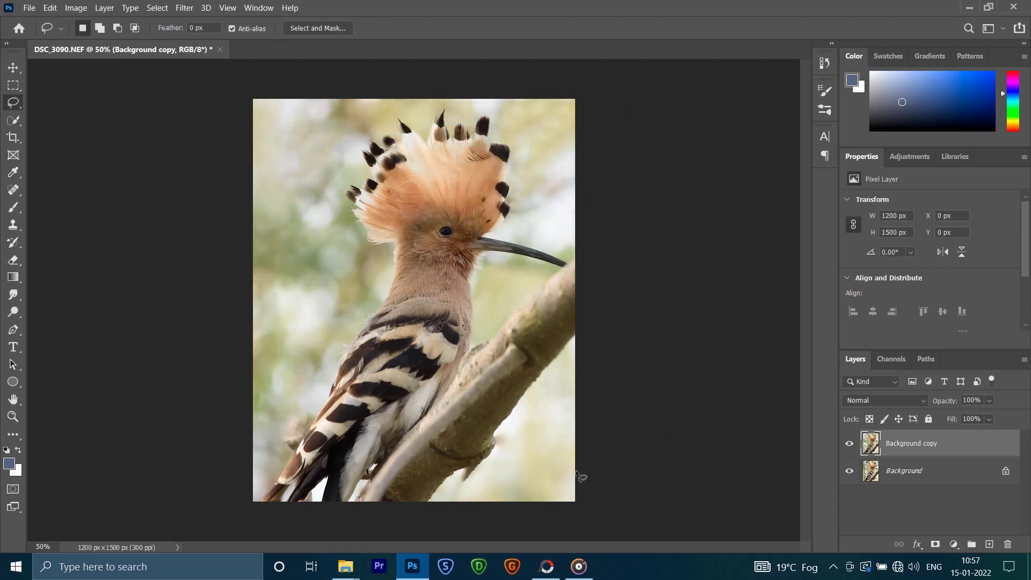
Step: Zoom in and clone background over blobs along the branch's lower edge
{"action": "key", "text": "ctrl+plus"}
{"action": "key", "text": "ctrl+plus"}
{"action": "left_click_drag", "start_coordinate": [589, 413], "coordinate": [529, 165]}
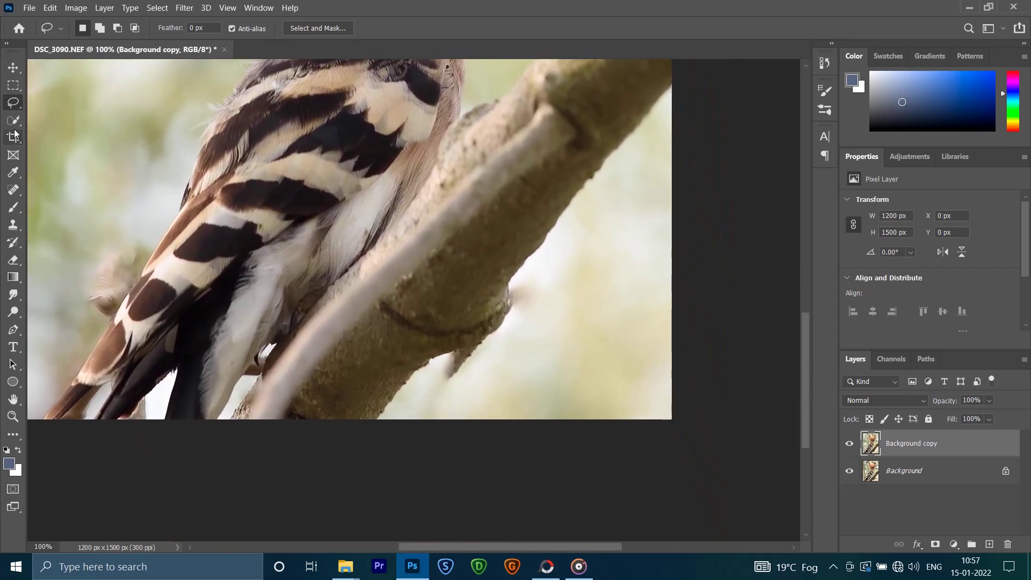
{"action": "left_click", "coordinate": [13, 225]}
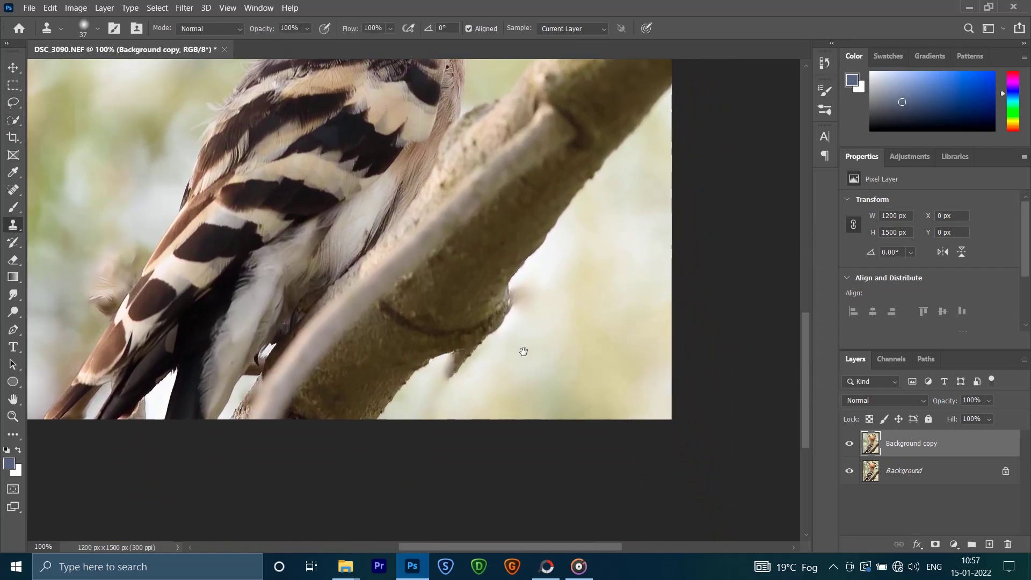
{"action": "left_click", "coordinate": [472, 351]}
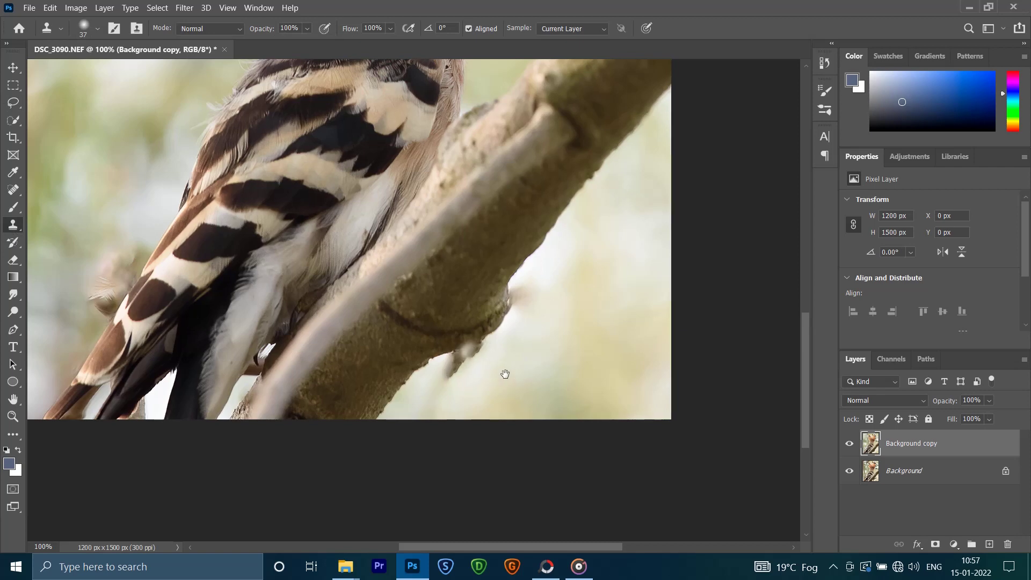
{"action": "left_click", "coordinate": [476, 352]}
{"action": "left_click", "coordinate": [521, 369], "text": "alt"}
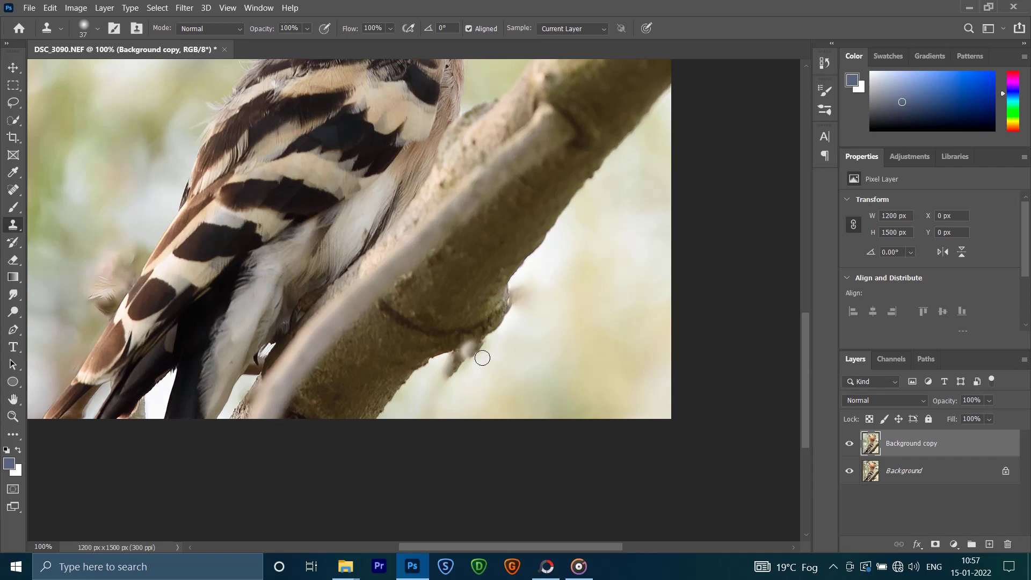
{"action": "left_click_drag", "start_coordinate": [476, 355], "coordinate": [448, 374]}
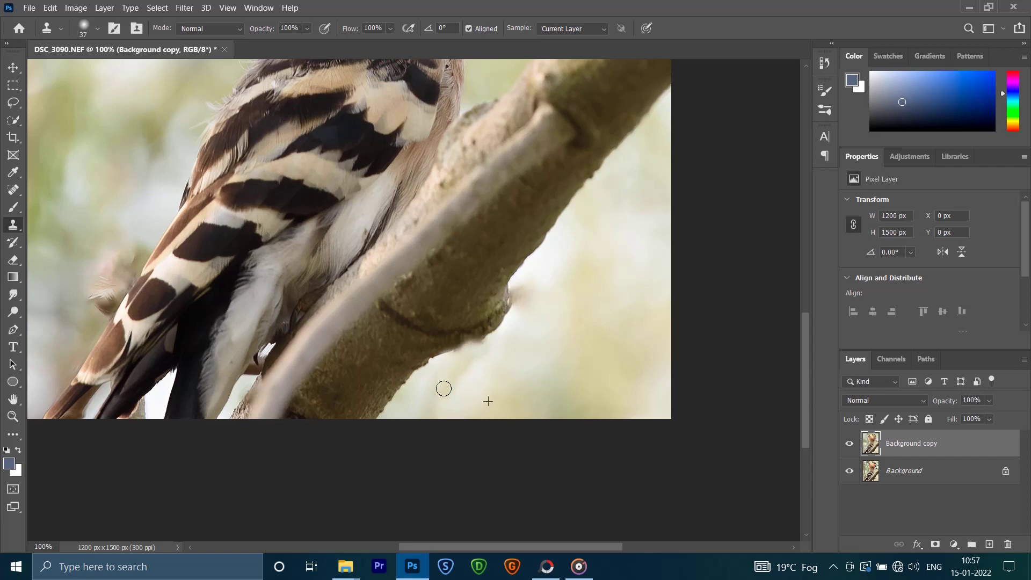
{"action": "left_click_drag", "start_coordinate": [529, 292], "coordinate": [516, 323]}
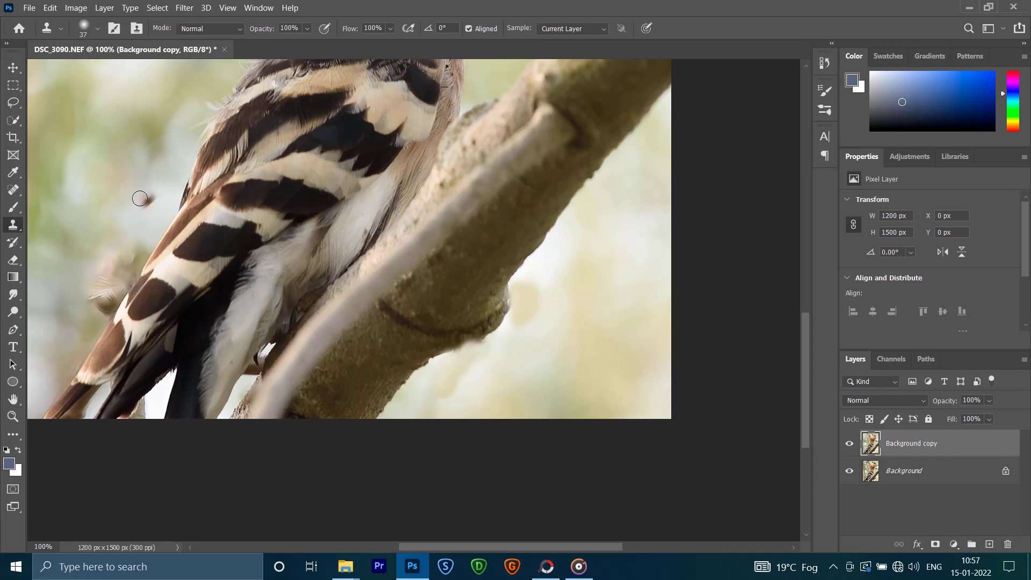
Step: With a hard round brush, clone over the dark bump, branch edge and bokeh spot
{"action": "left_click", "coordinate": [86, 27]}
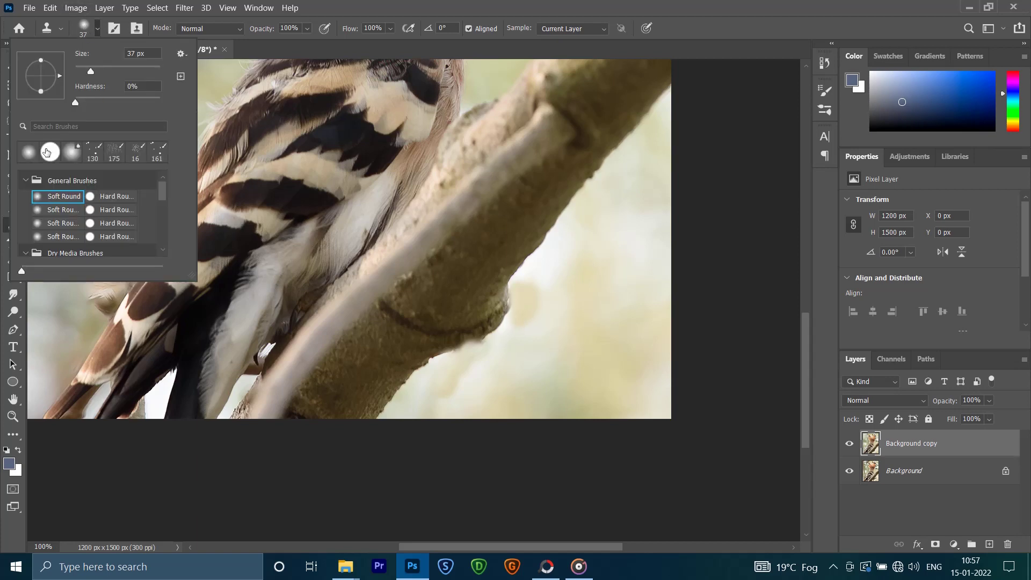
{"action": "left_click", "coordinate": [49, 153]}
{"action": "left_click", "coordinate": [522, 339]}
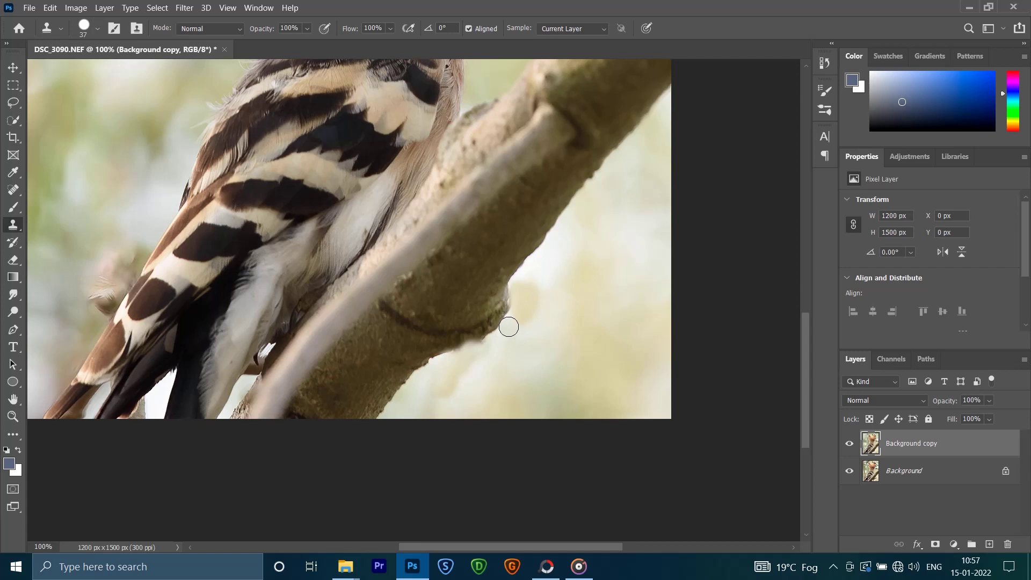
{"action": "left_click_drag", "start_coordinate": [509, 326], "coordinate": [521, 292]}
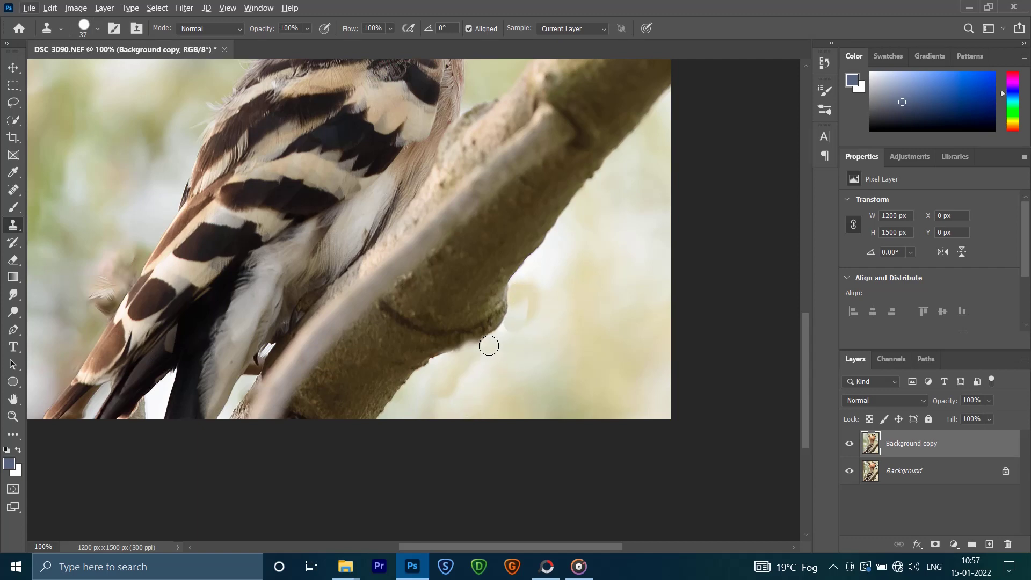
{"action": "left_click_drag", "start_coordinate": [488, 345], "coordinate": [438, 368]}
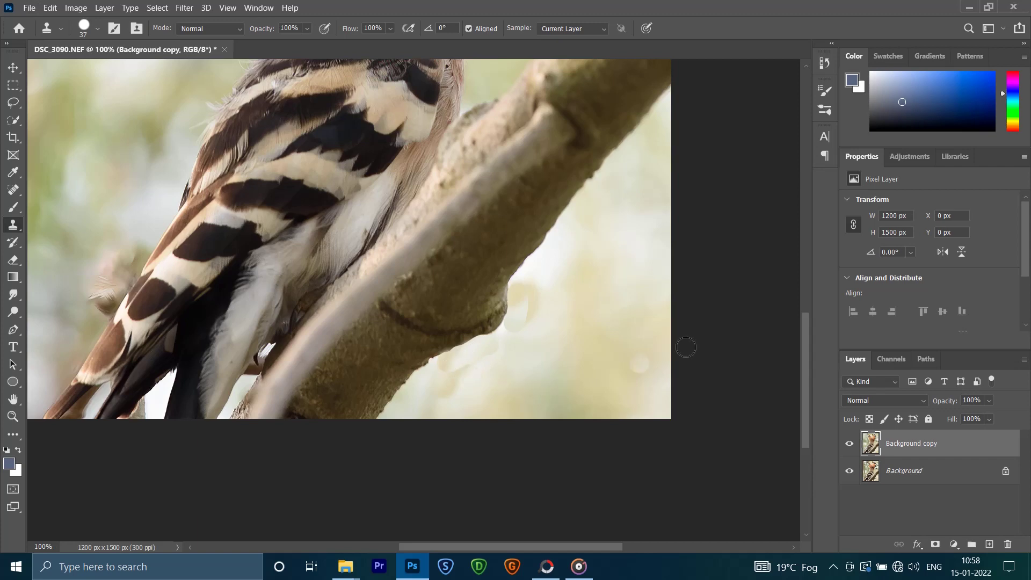
{"action": "left_click", "coordinate": [641, 365]}
Step: With a soft round brush, clone away the bokeh blobs around the branch
{"action": "left_click", "coordinate": [90, 28]}
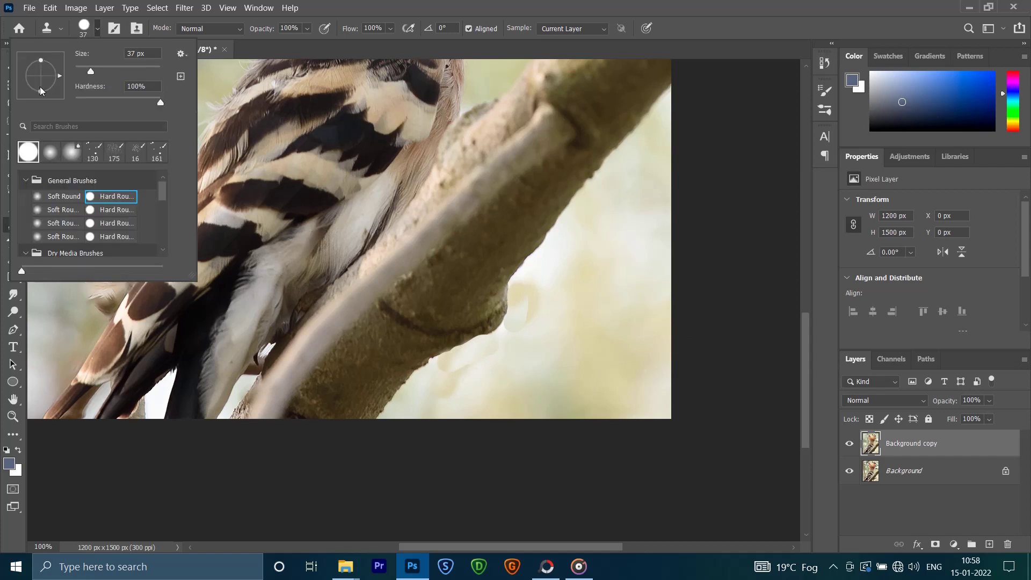
{"action": "left_click", "coordinate": [48, 154]}
{"action": "left_click", "coordinate": [553, 306]}
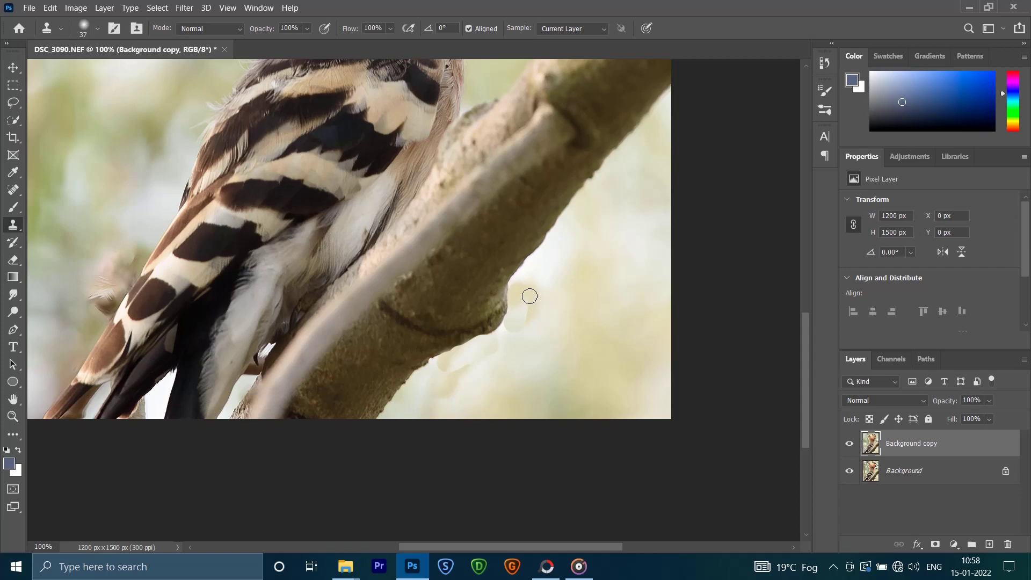
{"action": "mouse_move", "coordinate": [528, 295]}
{"action": "left_mouse_down"}
{"action": "mouse_move", "coordinate": [528, 329]}
{"action": "mouse_move", "coordinate": [516, 322]}
{"action": "left_mouse_up"}
{"action": "left_click", "coordinate": [534, 349], "text": "alt"}
{"action": "left_click_drag", "start_coordinate": [532, 285], "coordinate": [525, 285]}
{"action": "left_click", "coordinate": [501, 373], "text": "alt"}
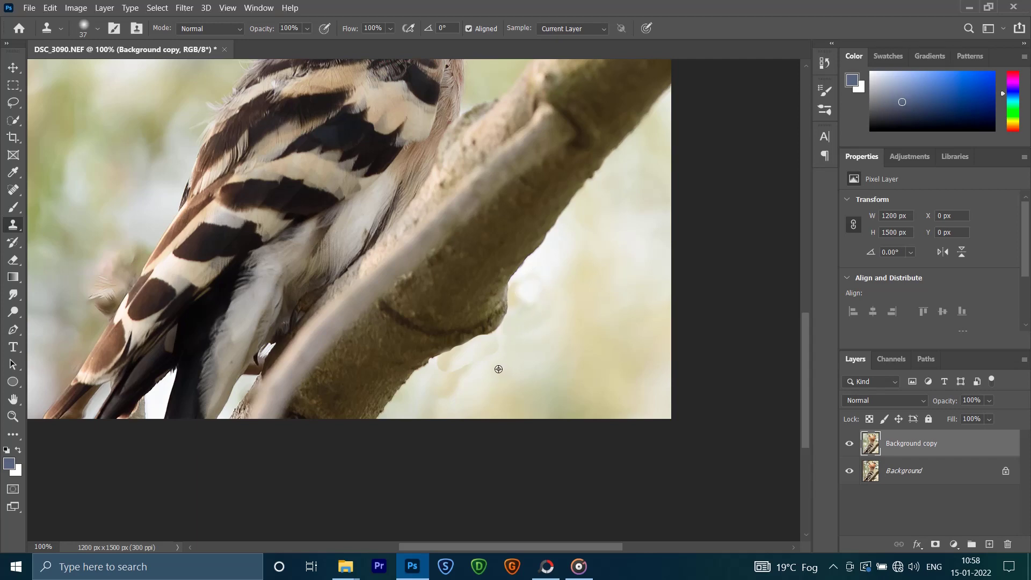
{"action": "mouse_move", "coordinate": [491, 347]}
{"action": "left_mouse_down"}
{"action": "mouse_move", "coordinate": [466, 365]}
{"action": "mouse_move", "coordinate": [439, 367]}
{"action": "mouse_move", "coordinate": [447, 361]}
{"action": "left_mouse_up"}
{"action": "left_click", "coordinate": [433, 376], "text": "alt"}
{"action": "left_click", "coordinate": [538, 351], "text": "alt"}
{"action": "mouse_move", "coordinate": [524, 305]}
{"action": "left_mouse_down"}
{"action": "mouse_move", "coordinate": [530, 292]}
{"action": "mouse_move", "coordinate": [559, 298]}
{"action": "left_mouse_up"}
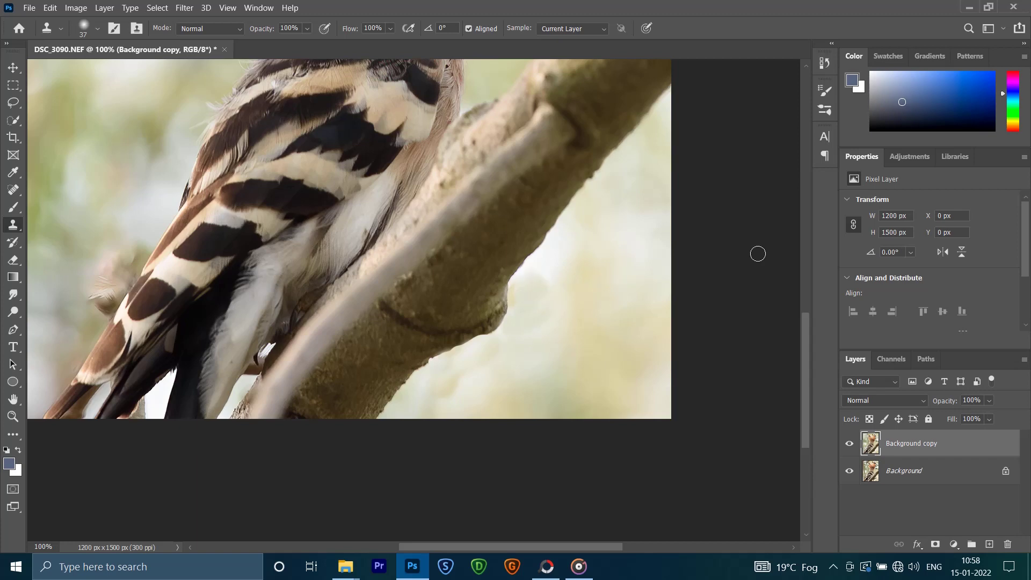
{"action": "key", "text": "ctrl+minus"}
{"action": "key", "text": "ctrl+minus"}
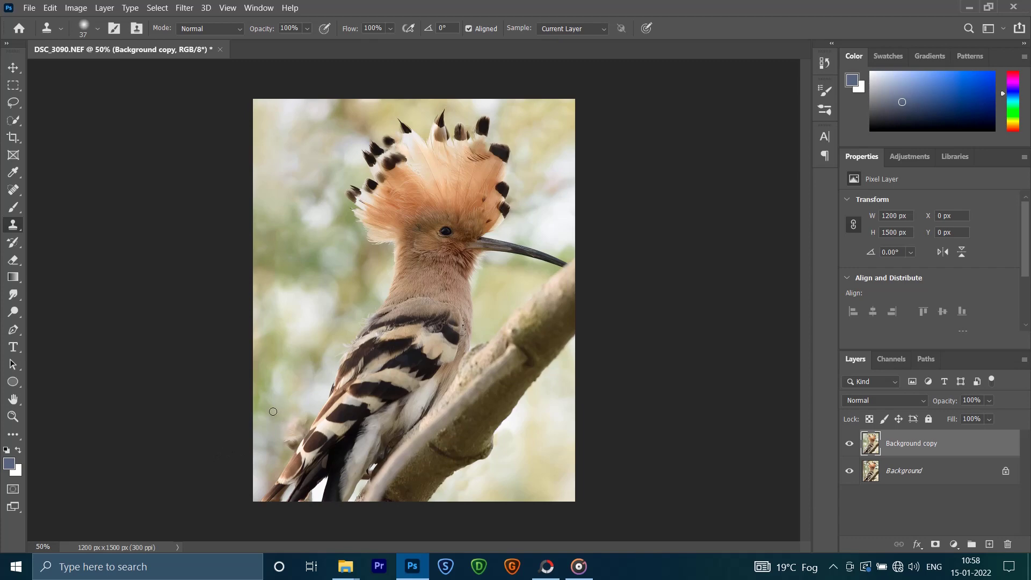
Step: Zoom to 200% on the lower wing and enlarge the clone brush to 56 px
{"action": "key", "text": "ctrl+plus"}
{"action": "key", "text": "ctrl+plus"}
{"action": "key", "text": "ctrl+plus"}
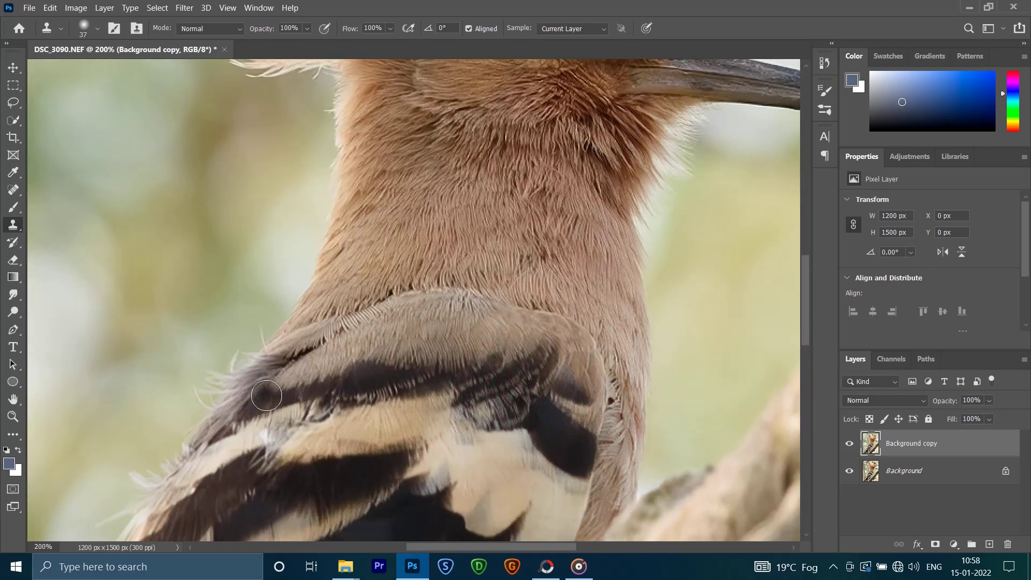
{"action": "mouse_move", "coordinate": [266, 396]}
{"action": "left_mouse_down"}
{"action": "mouse_move", "coordinate": [543, 290]}
{"action": "mouse_move", "coordinate": [120, 463]}
{"action": "left_mouse_up"}
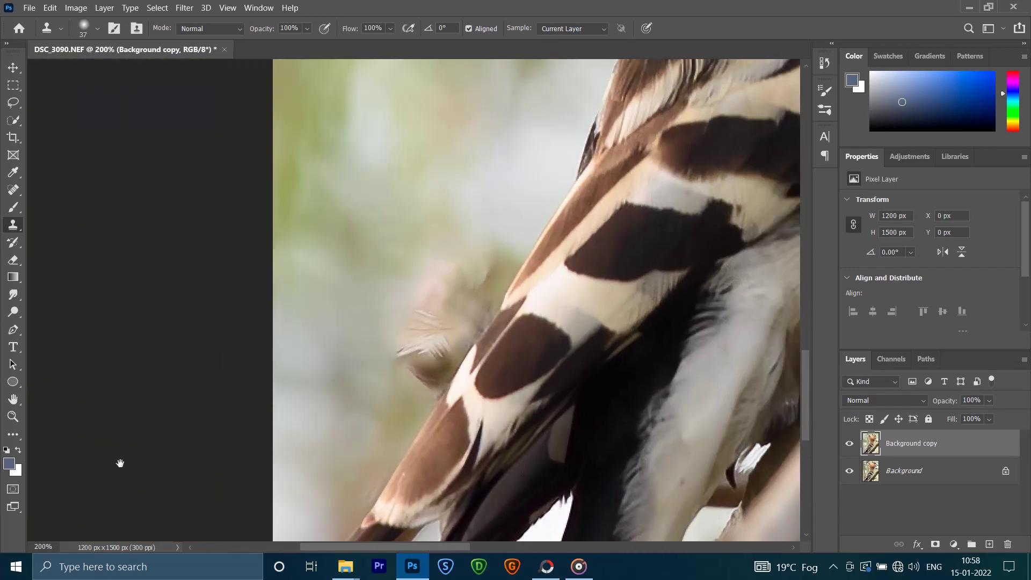
{"action": "right_click", "coordinate": [318, 288]}
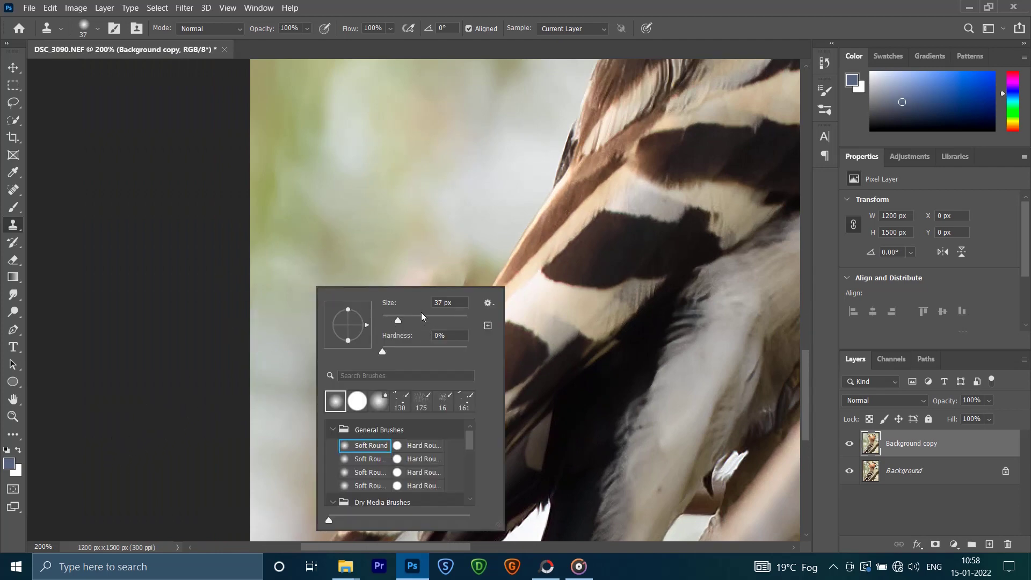
{"action": "left_click_drag", "start_coordinate": [398, 320], "coordinate": [409, 320]}
{"action": "left_click", "coordinate": [346, 175]}
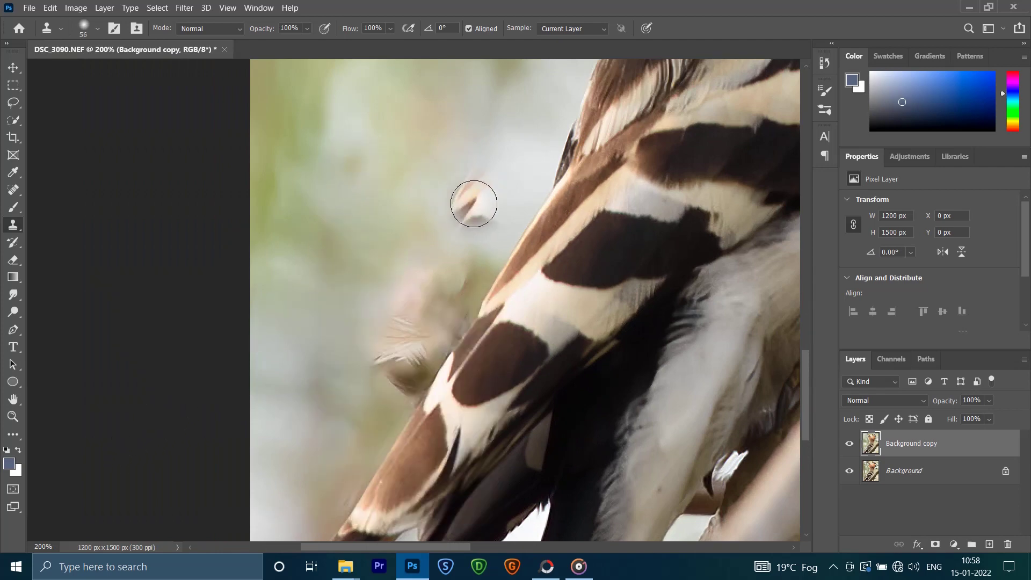
Step: Clone plain background over the twig and feather wisps along the wing, then zoom out
{"action": "left_click", "coordinate": [365, 170], "text": "alt"}
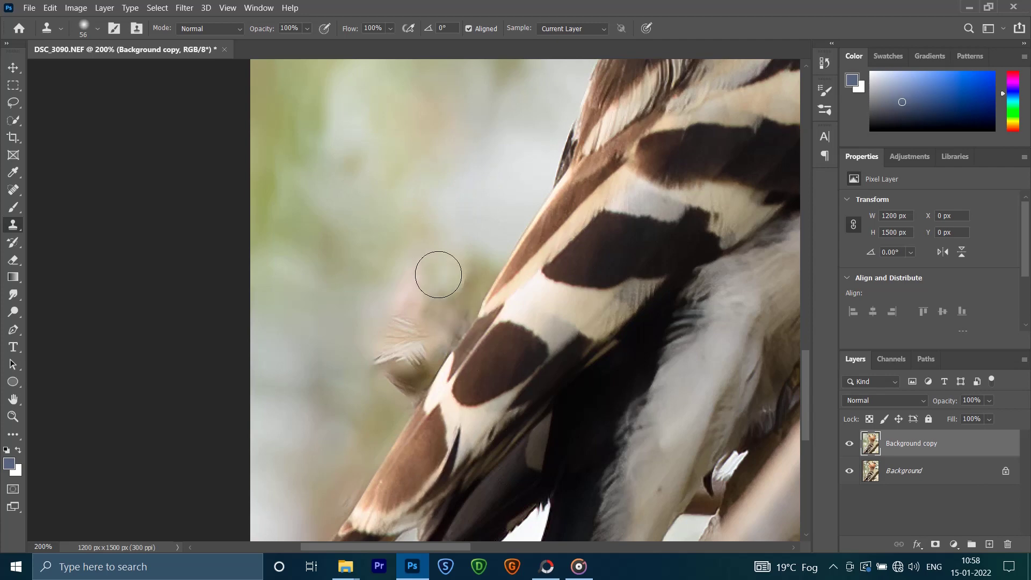
{"action": "left_click_drag", "start_coordinate": [439, 275], "coordinate": [395, 393]}
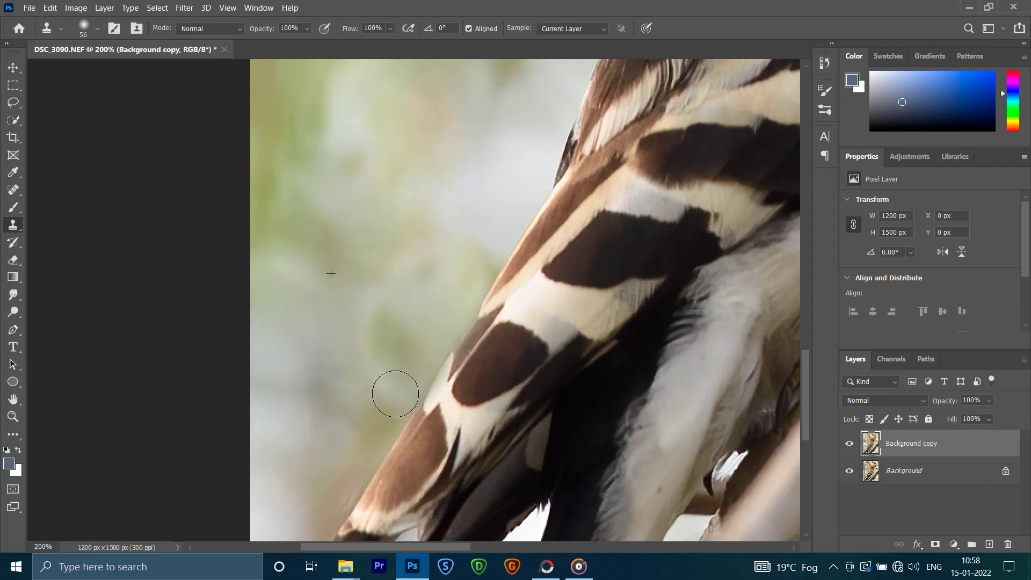
{"action": "left_click_drag", "start_coordinate": [467, 239], "coordinate": [466, 278]}
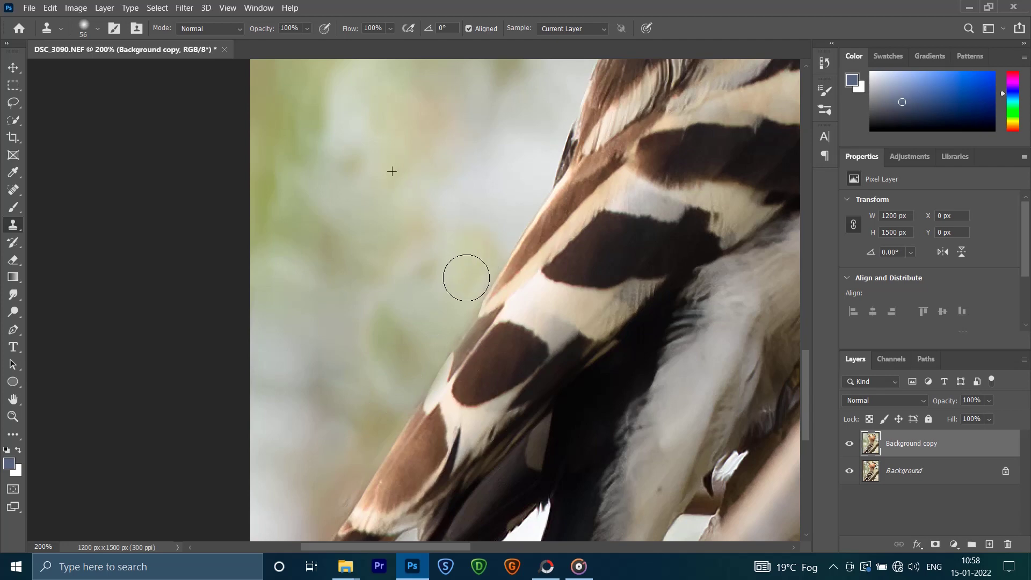
{"action": "scroll", "coordinate": [715, 184], "scroll_direction": "down", "scroll_amount": 3}
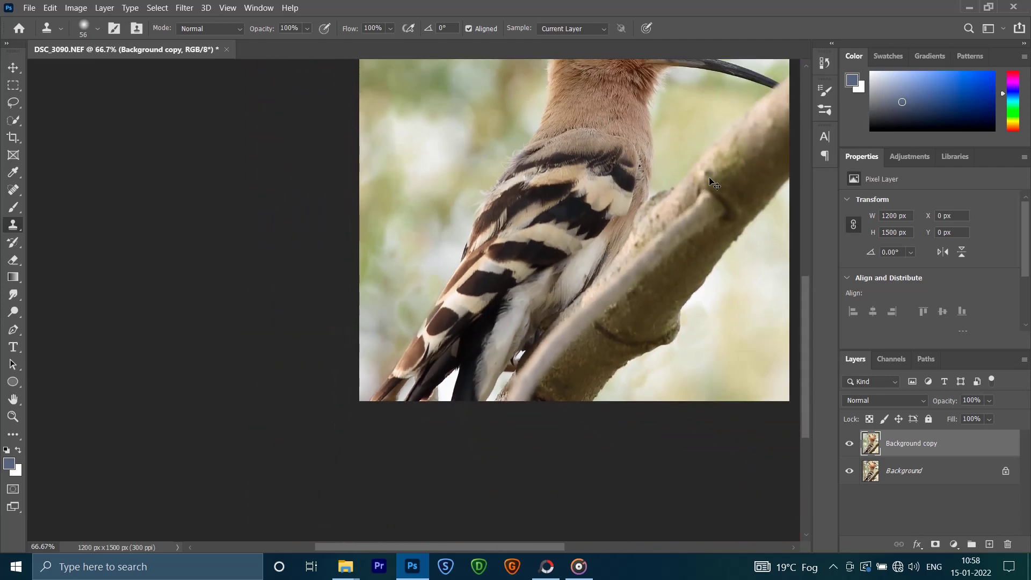
{"action": "scroll", "coordinate": [714, 184], "scroll_direction": "down", "scroll_amount": 1}
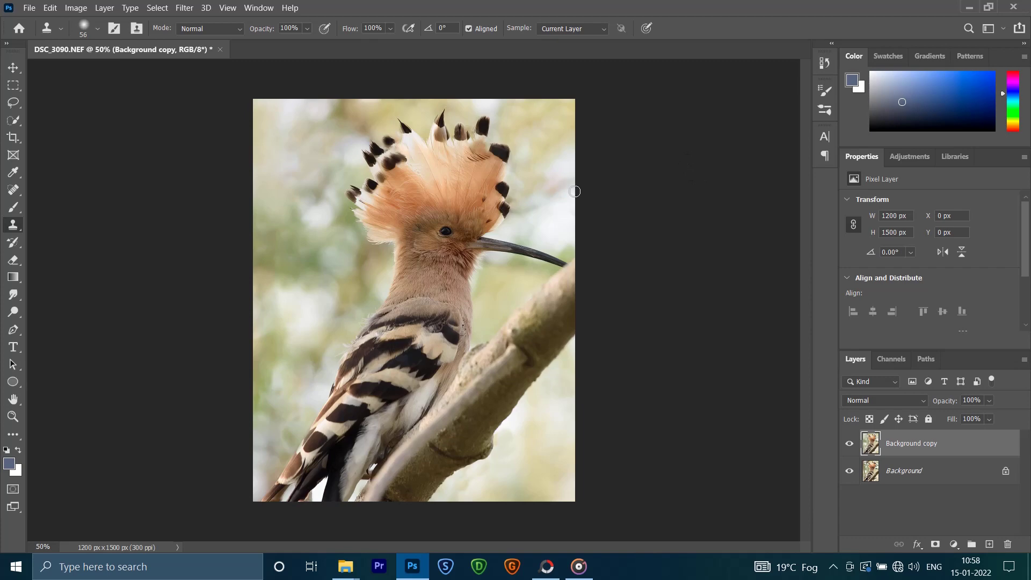
Step: In Camera Raw set Temp +7, Tint +6, Exposure -0.95, Contrast +23, Highlights -25, Shadows +38, Texture +16
{"action": "left_click", "coordinate": [192, 8]}
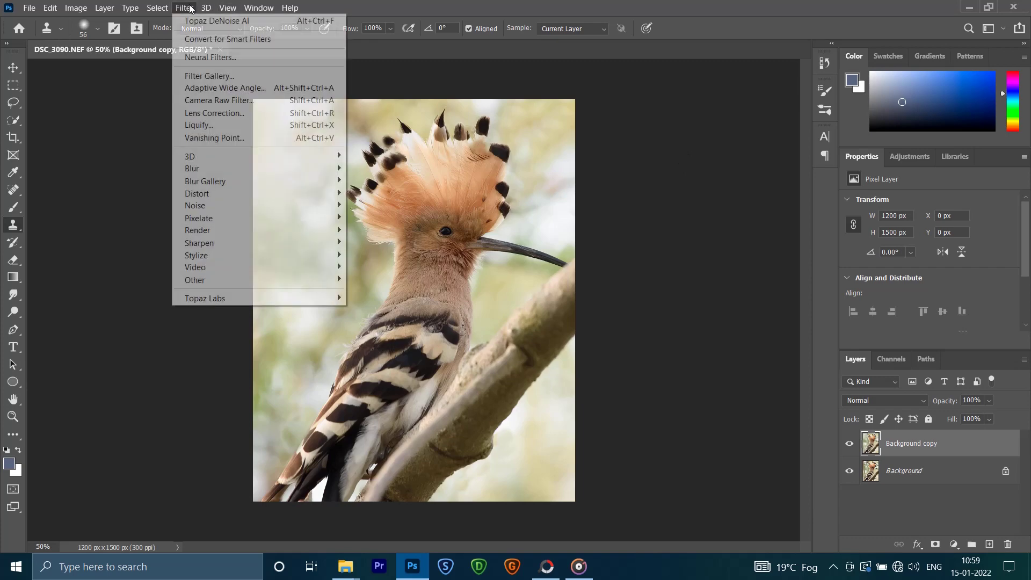
{"action": "left_click", "coordinate": [216, 106]}
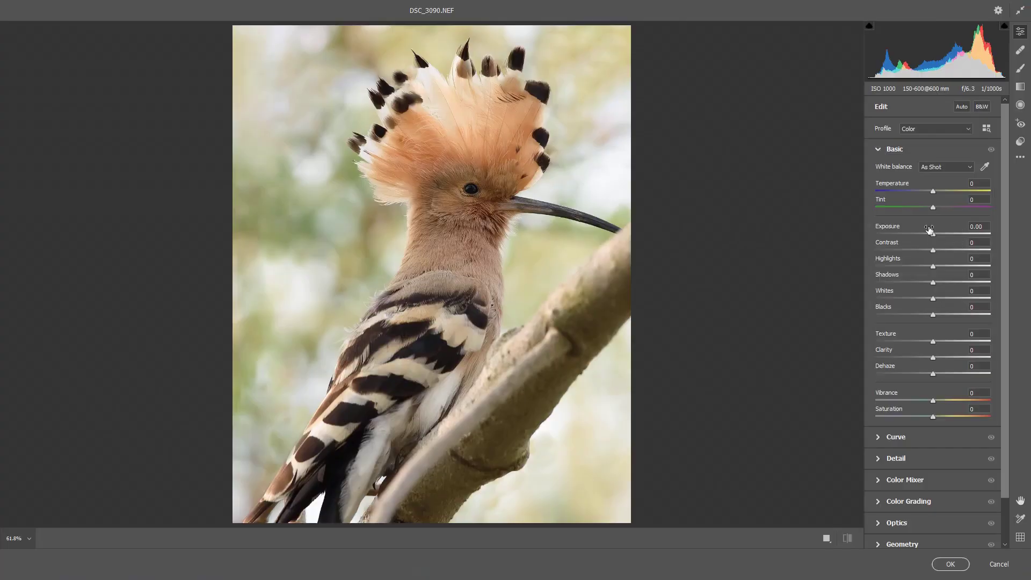
{"action": "left_click_drag", "start_coordinate": [933, 191], "coordinate": [936, 205]}
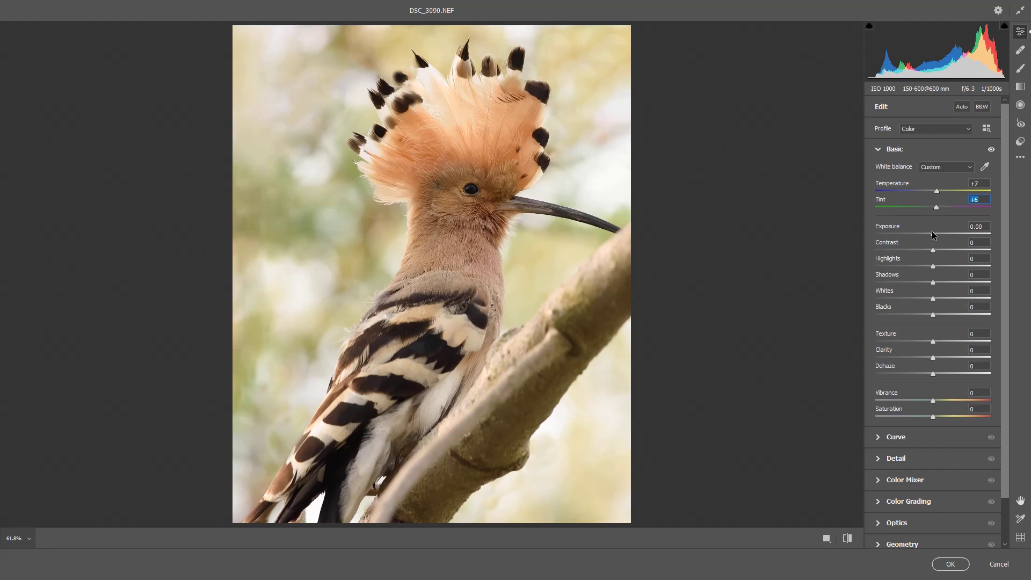
{"action": "mouse_move", "coordinate": [932, 235]}
{"action": "left_mouse_down"}
{"action": "mouse_move", "coordinate": [922, 235]}
{"action": "mouse_move", "coordinate": [946, 250]}
{"action": "mouse_move", "coordinate": [957, 282]}
{"action": "left_mouse_up"}
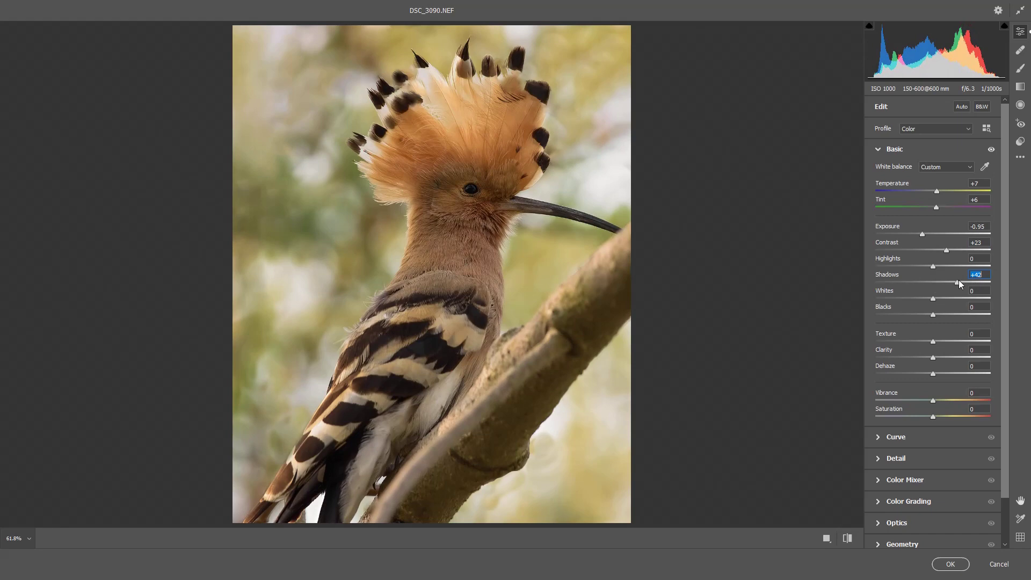
{"action": "left_click_drag", "start_coordinate": [959, 280], "coordinate": [956, 281]}
{"action": "left_click_drag", "start_coordinate": [932, 270], "coordinate": [918, 270]}
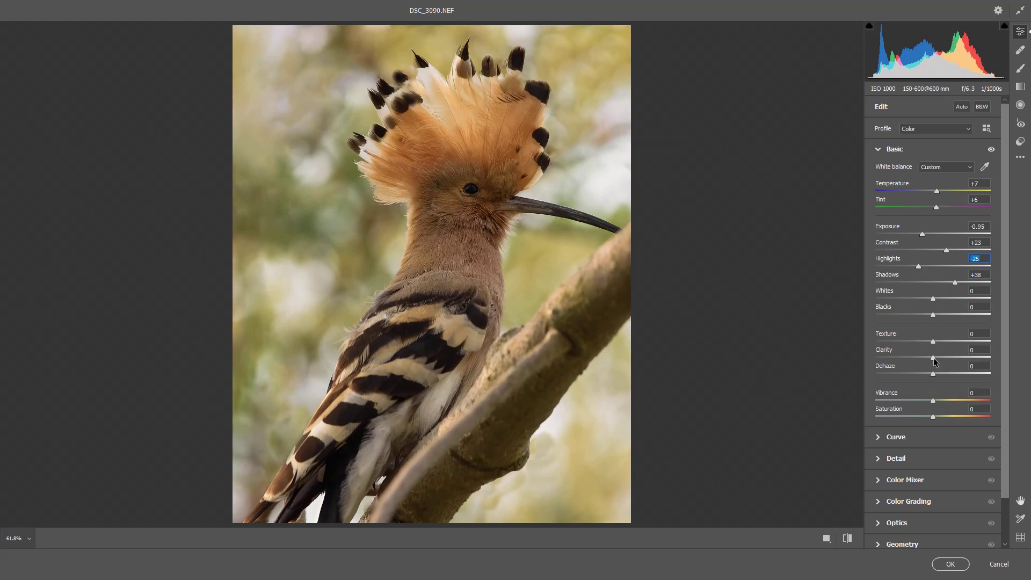
{"action": "left_click_drag", "start_coordinate": [932, 341], "coordinate": [945, 344]}
Step: Brush a local Exposure +1.10 adjustment, with Texture +28 and Clarity +2, over the hoopoe's orange crest
{"action": "left_click", "coordinate": [1021, 68]}
{"action": "left_click", "coordinate": [989, 195]}
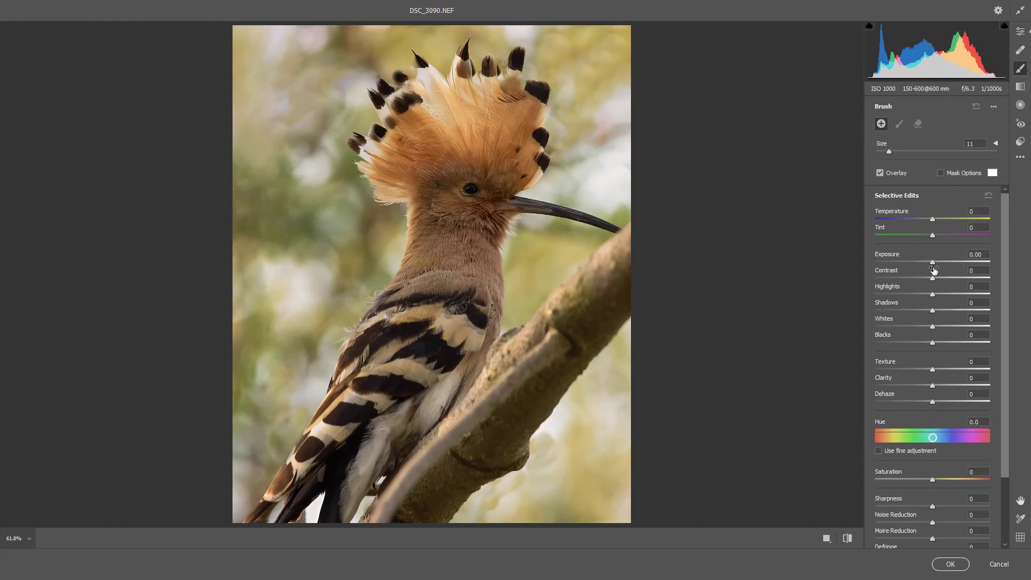
{"action": "left_click_drag", "start_coordinate": [933, 263], "coordinate": [944, 262]}
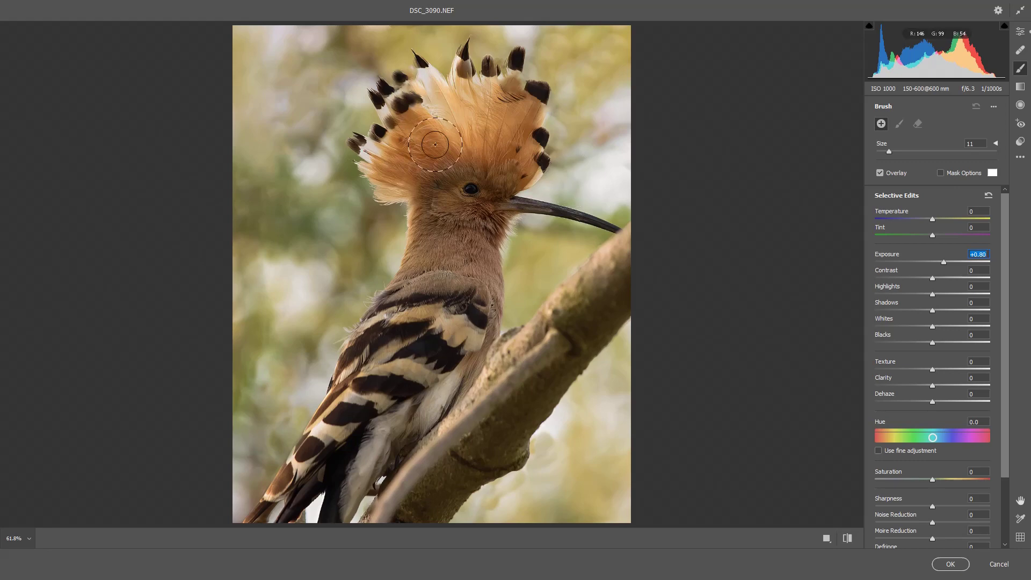
{"action": "mouse_move", "coordinate": [435, 144]}
{"action": "left_mouse_down"}
{"action": "mouse_move", "coordinate": [458, 150]}
{"action": "mouse_move", "coordinate": [452, 175]}
{"action": "left_mouse_up"}
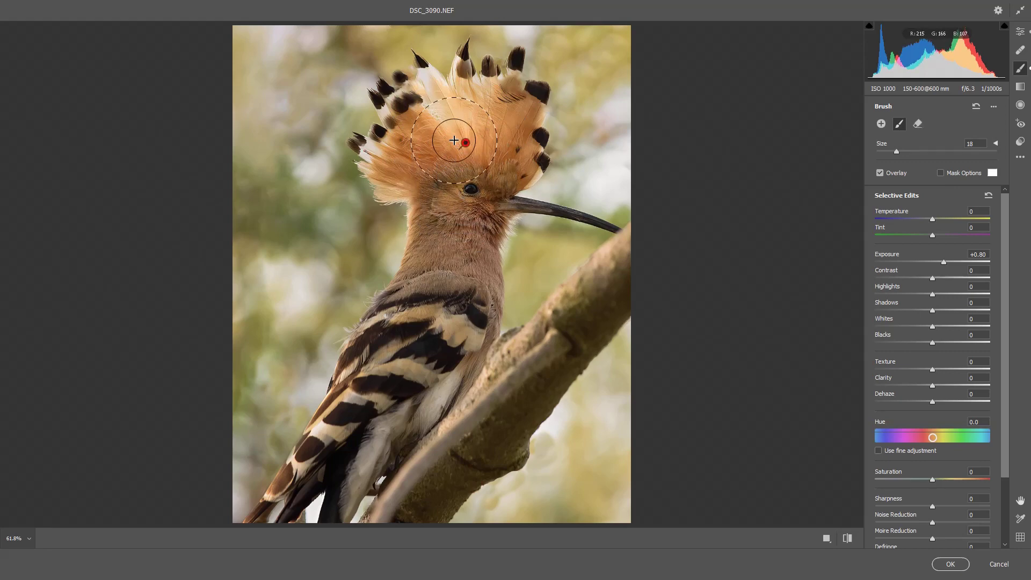
{"action": "mouse_move", "coordinate": [474, 131]}
{"action": "left_mouse_down"}
{"action": "mouse_move", "coordinate": [491, 131]}
{"action": "mouse_move", "coordinate": [414, 162]}
{"action": "mouse_move", "coordinate": [489, 143]}
{"action": "mouse_move", "coordinate": [430, 161]}
{"action": "left_mouse_up"}
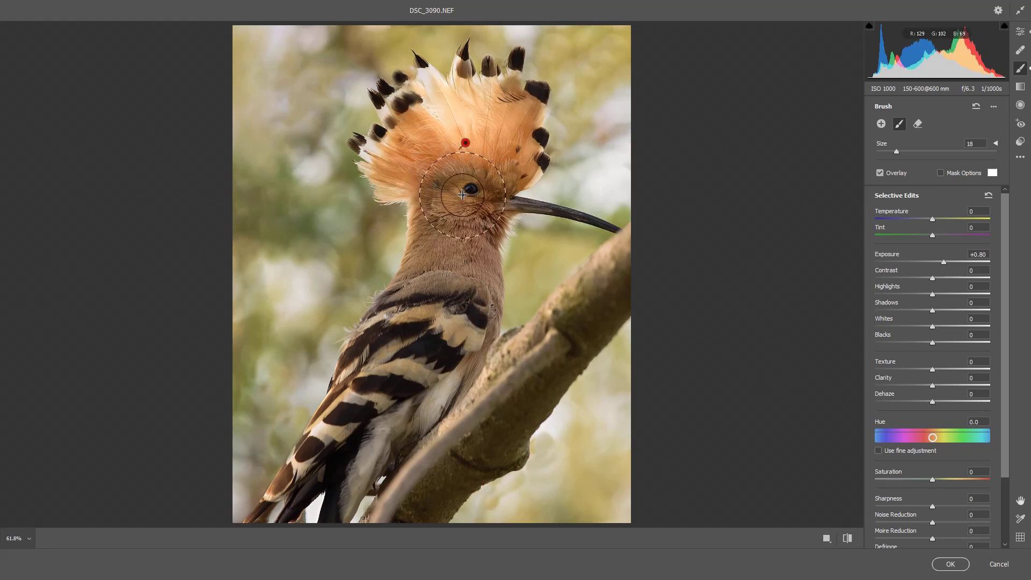
{"action": "left_click_drag", "start_coordinate": [946, 264], "coordinate": [948, 265]}
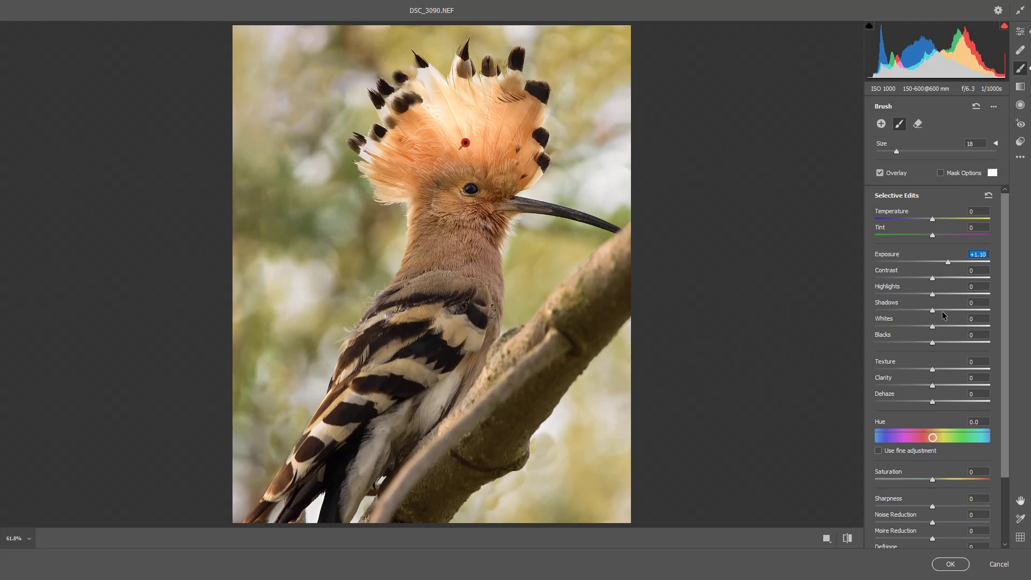
{"action": "left_click_drag", "start_coordinate": [932, 385], "coordinate": [949, 368]}
{"action": "left_click", "coordinate": [1021, 31]}
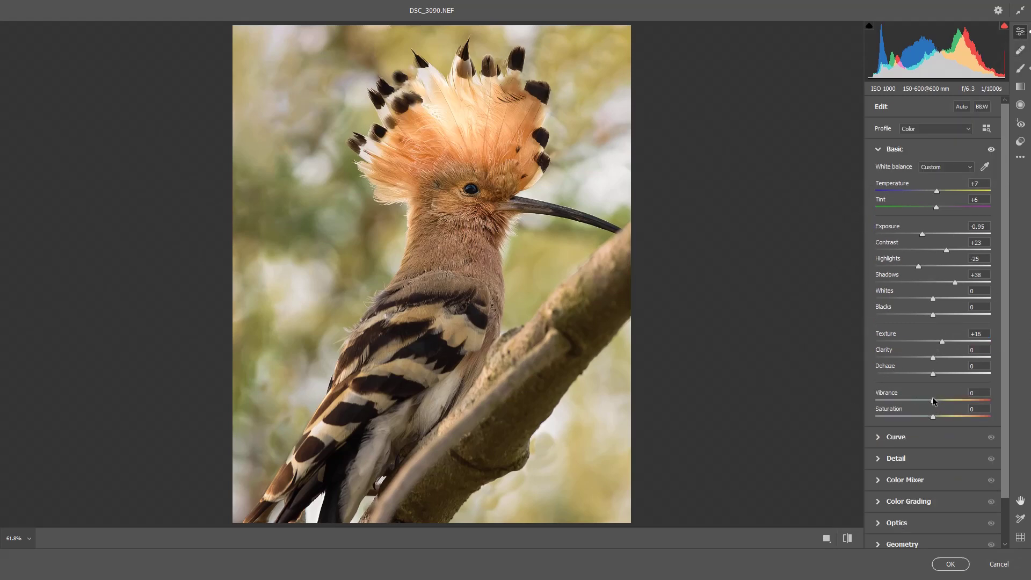
Step: Set Vibrance +9 and Clarity +8, then add three gentle tone-curve points dipping the midtones
{"action": "left_click_drag", "start_coordinate": [933, 401], "coordinate": [939, 400]}
{"action": "left_click_drag", "start_coordinate": [933, 358], "coordinate": [939, 359]}
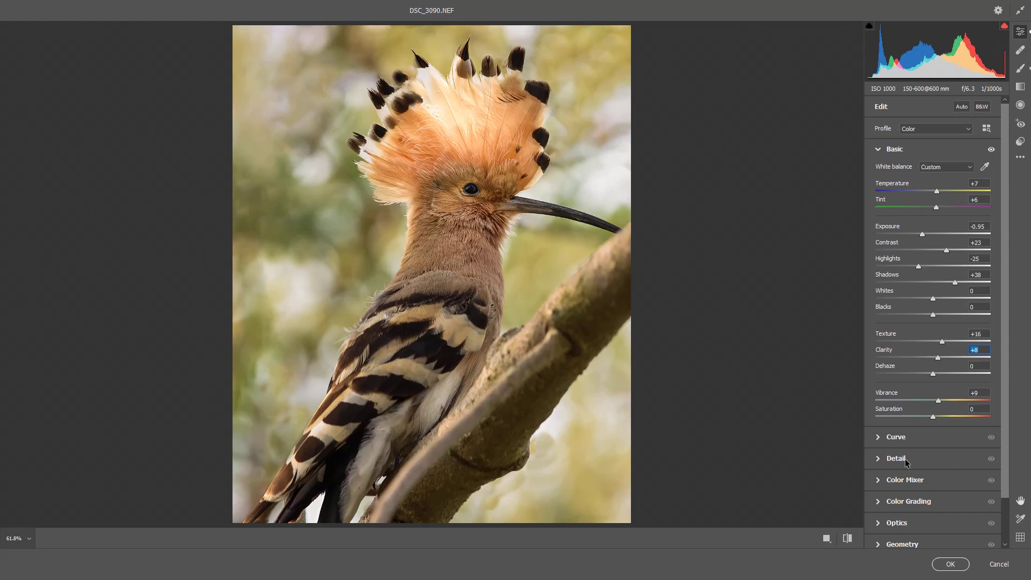
{"action": "left_click", "coordinate": [907, 438]}
{"action": "left_click_drag", "start_coordinate": [899, 298], "coordinate": [899, 297]}
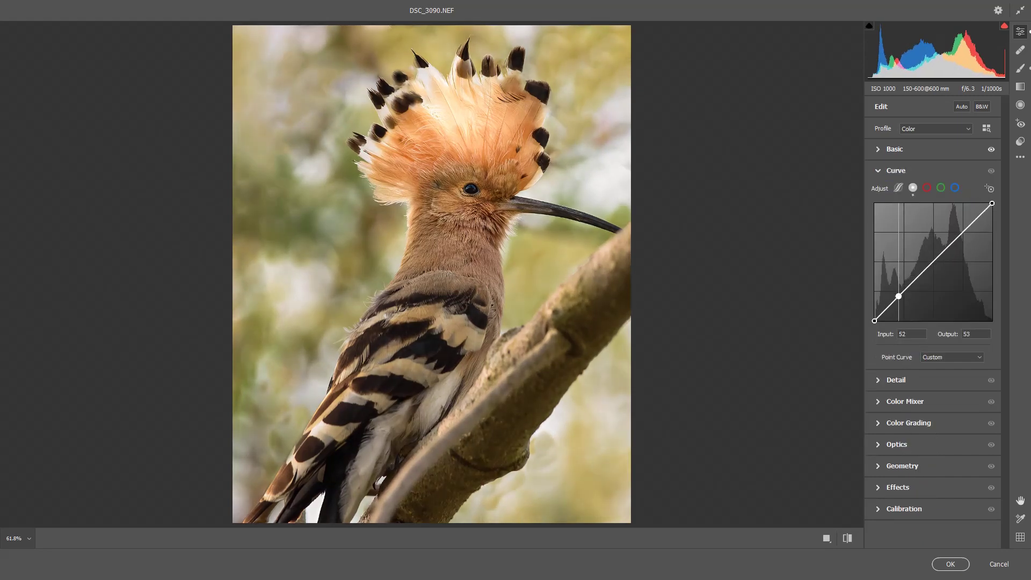
{"action": "left_click_drag", "start_coordinate": [936, 259], "coordinate": [935, 264]}
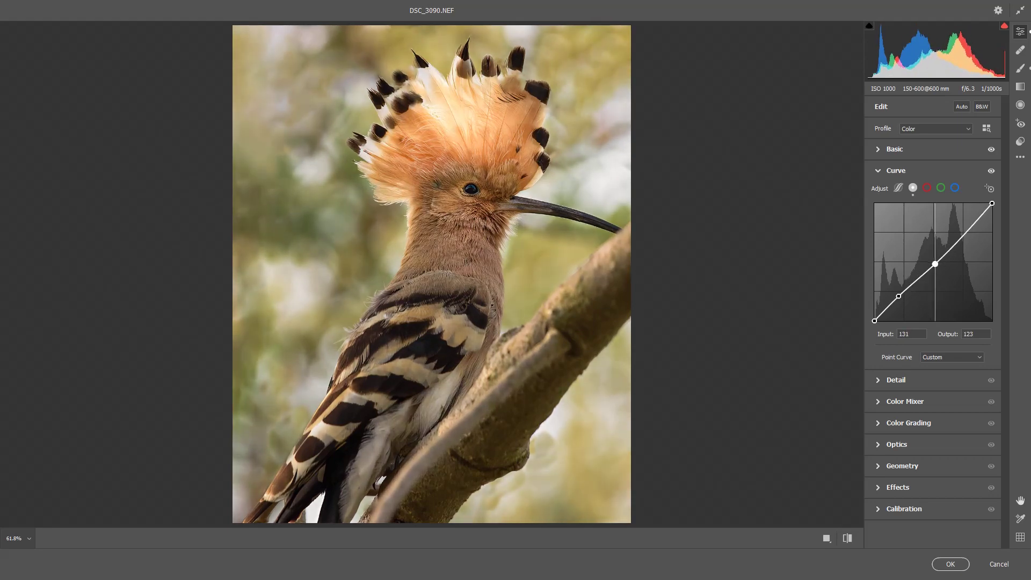
{"action": "left_click_drag", "start_coordinate": [965, 231], "coordinate": [967, 230]}
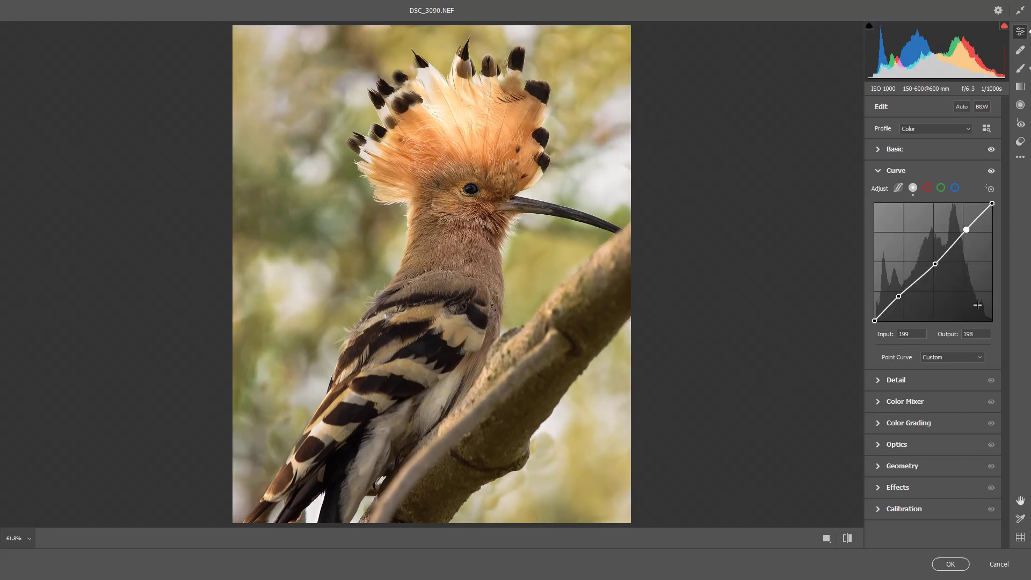
Step: Lower Noise Reduction, then reduce Reds saturation to -3 and slightly lower Yellows saturation
{"action": "left_click", "coordinate": [926, 382]}
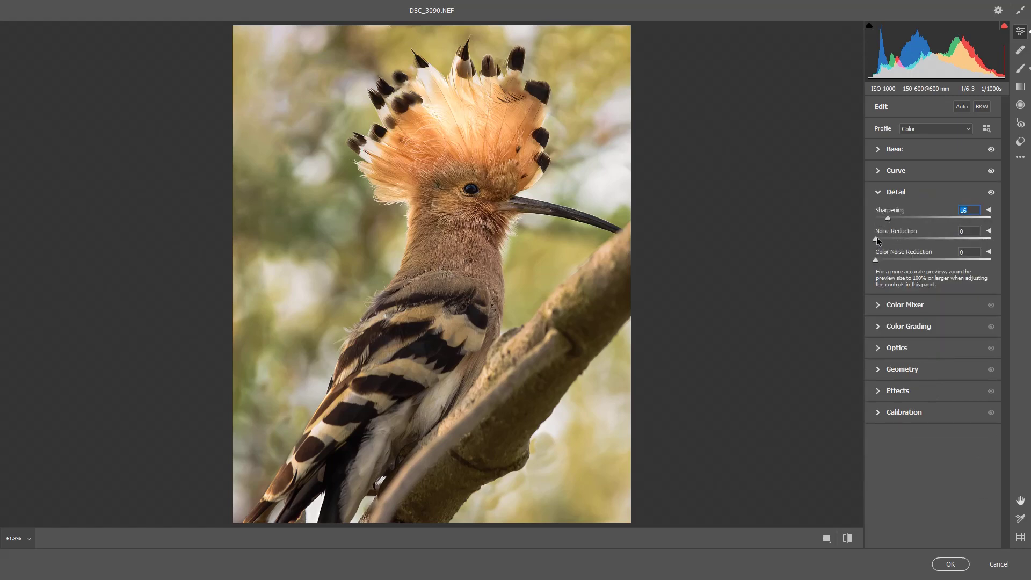
{"action": "left_click_drag", "start_coordinate": [929, 241], "coordinate": [909, 240]}
{"action": "left_click", "coordinate": [929, 307]}
{"action": "mouse_move", "coordinate": [933, 278]}
{"action": "left_mouse_down"}
{"action": "mouse_move", "coordinate": [960, 295]}
{"action": "mouse_move", "coordinate": [937, 313]}
{"action": "left_mouse_up"}
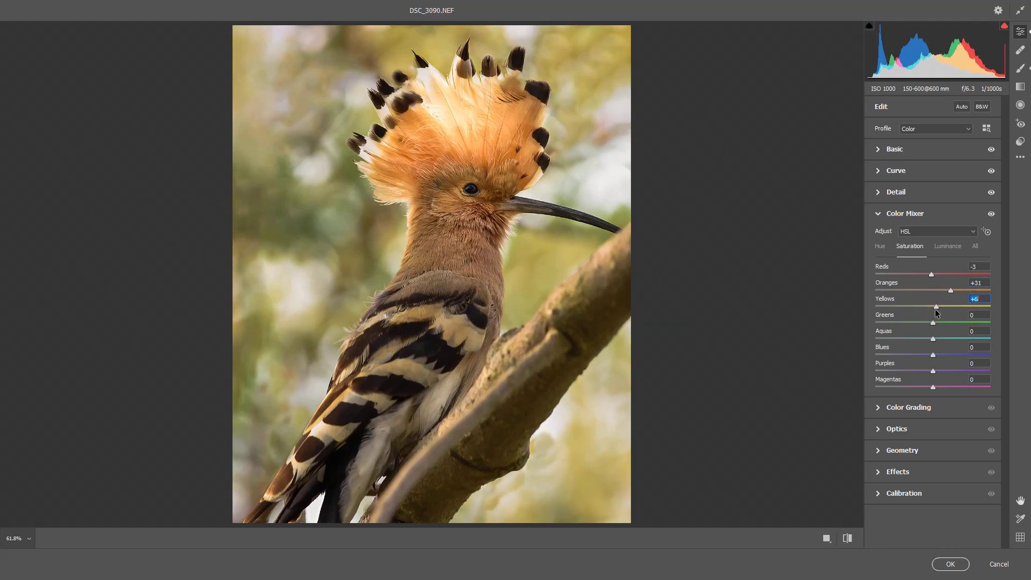
{"action": "left_click_drag", "start_coordinate": [936, 313], "coordinate": [936, 313]}
Step: Shift the Yellows hue +44 toward green, adjust the Greens hue, and raise Yellows saturation
{"action": "left_click", "coordinate": [881, 249]}
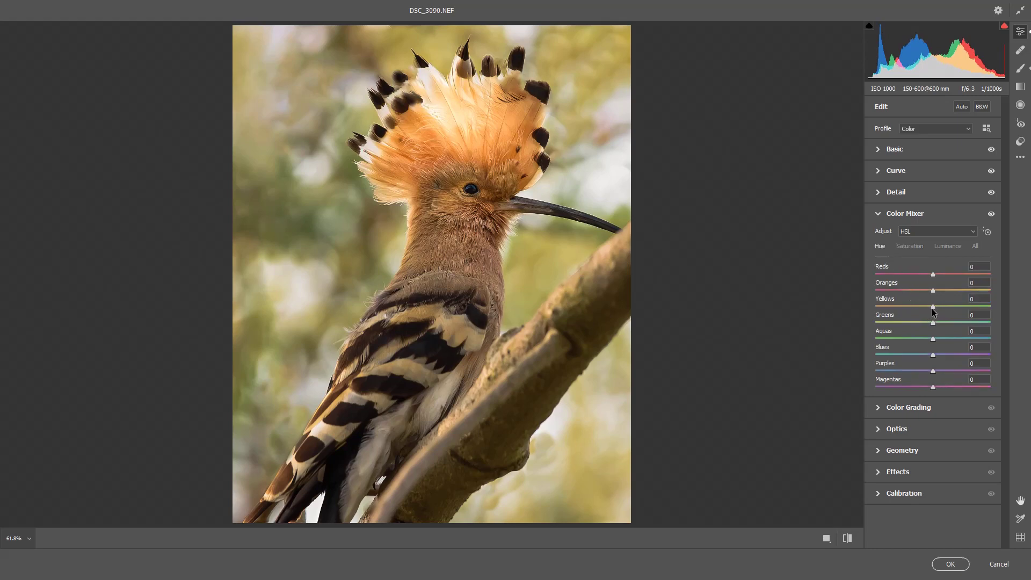
{"action": "mouse_move", "coordinate": [933, 311]}
{"action": "left_mouse_down"}
{"action": "mouse_move", "coordinate": [971, 308]}
{"action": "mouse_move", "coordinate": [961, 308]}
{"action": "left_mouse_up"}
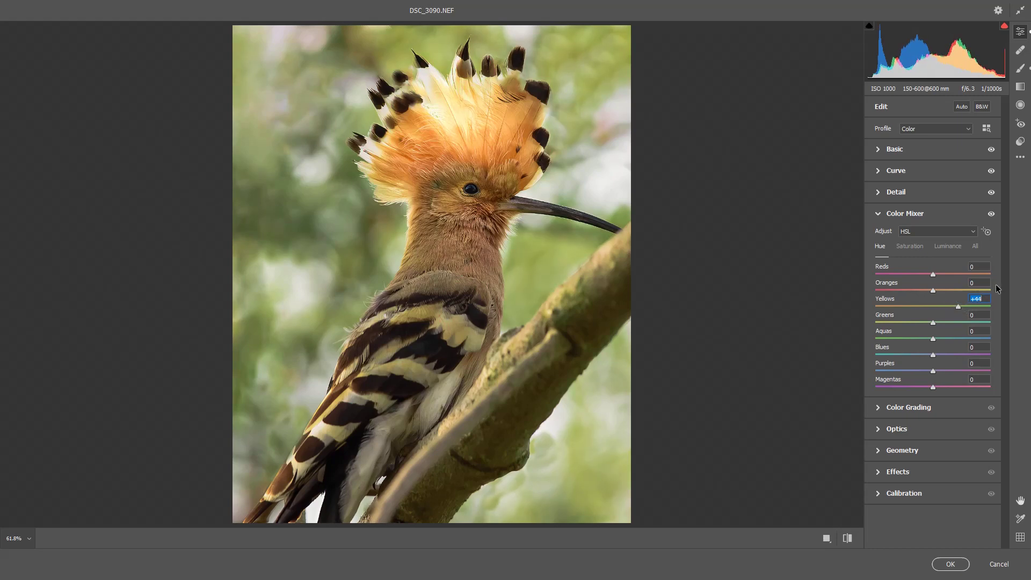
{"action": "left_click", "coordinate": [933, 322]}
{"action": "left_click_drag", "start_coordinate": [934, 322], "coordinate": [923, 321]}
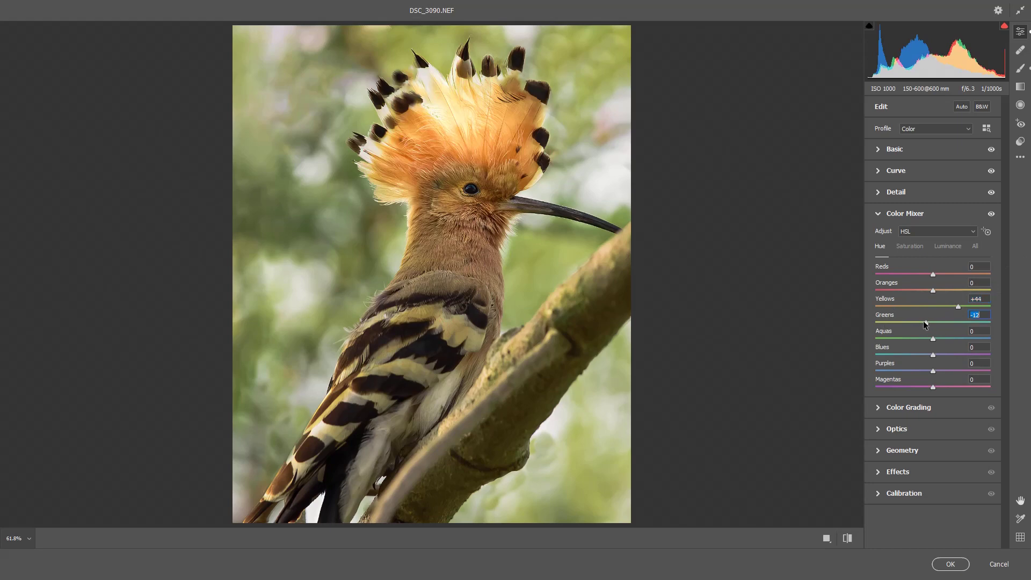
{"action": "left_click", "coordinate": [906, 250]}
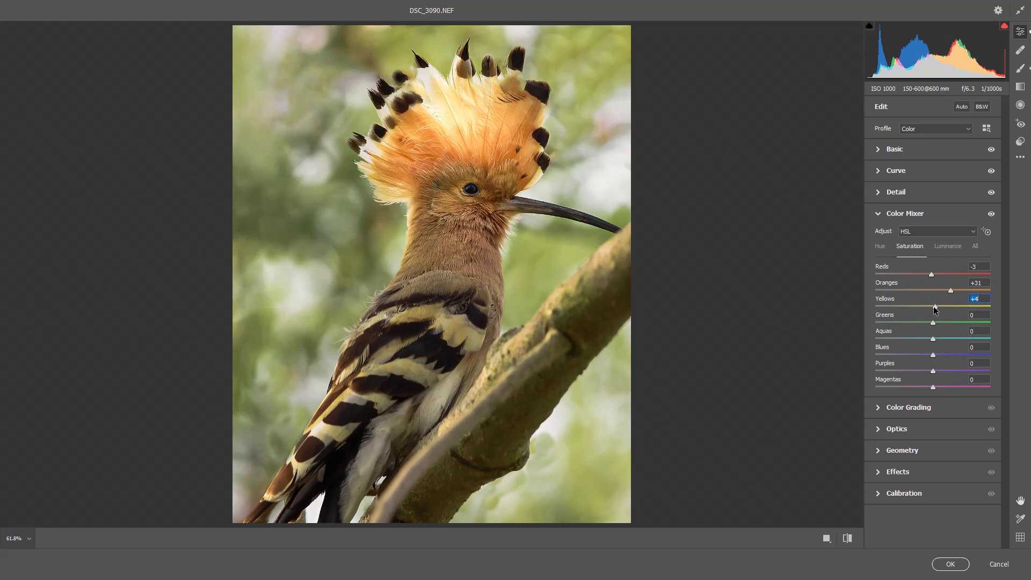
{"action": "left_click_drag", "start_coordinate": [935, 309], "coordinate": [946, 310]}
Step: Tint the Highlights wheel toward yellow-green in Color Grading
{"action": "left_click", "coordinate": [948, 247]}
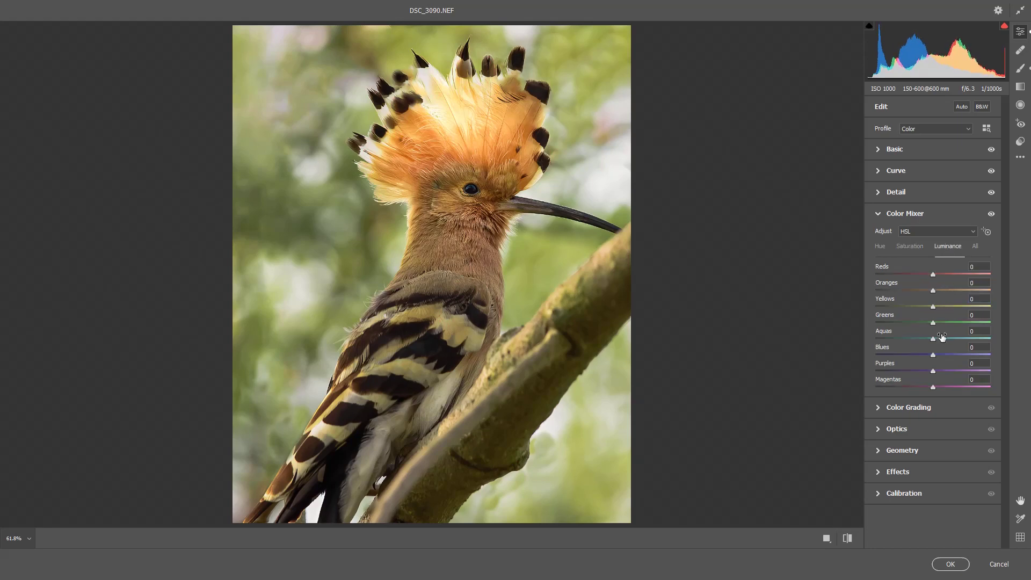
{"action": "left_click", "coordinate": [931, 412]}
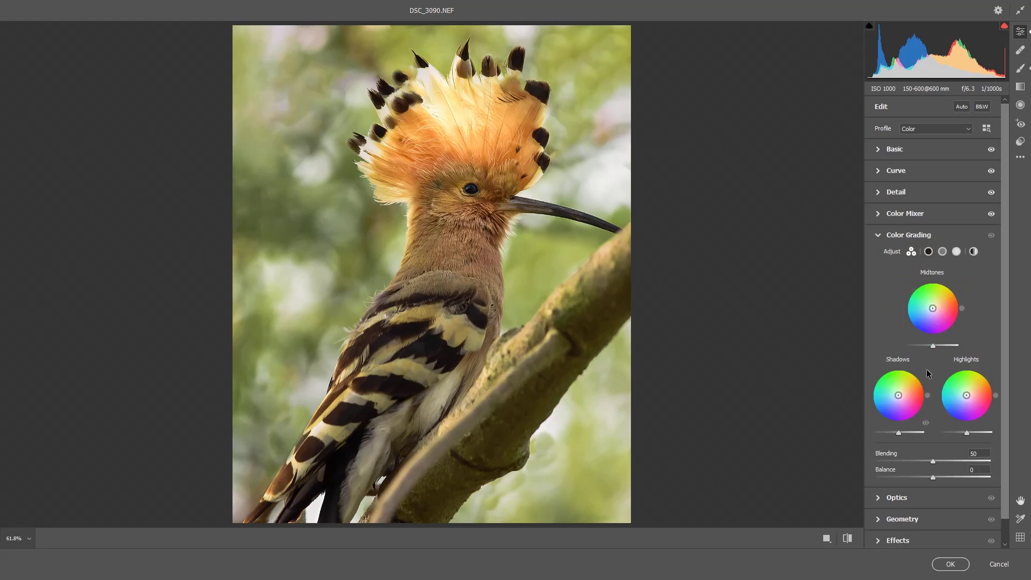
{"action": "left_click_drag", "start_coordinate": [967, 396], "coordinate": [966, 396]}
Step: Apply the Camera Raw grade, then toggle Background copy visibility to compare before and after
{"action": "left_click", "coordinate": [951, 564]}
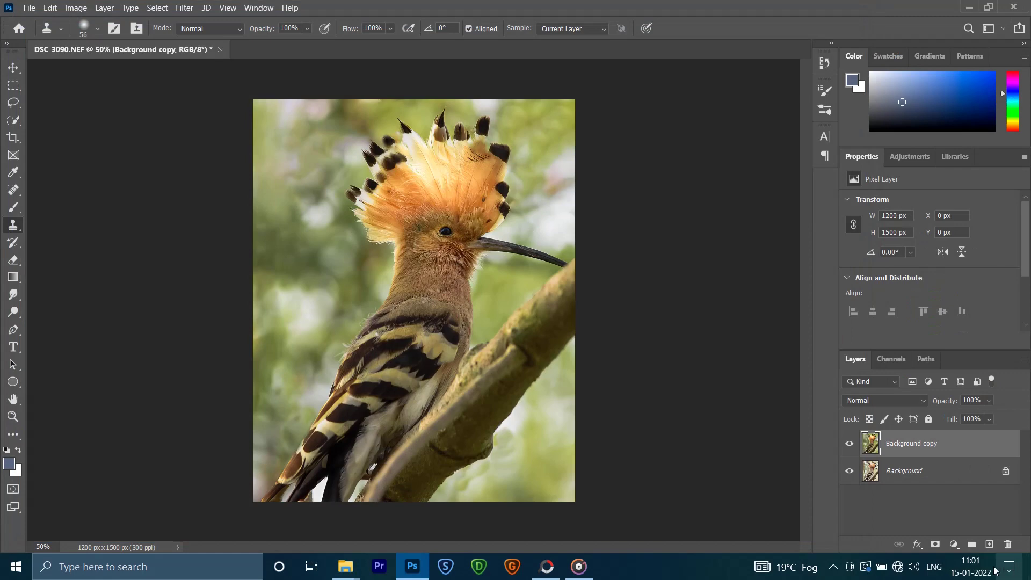
{"action": "left_click", "coordinate": [850, 447]}
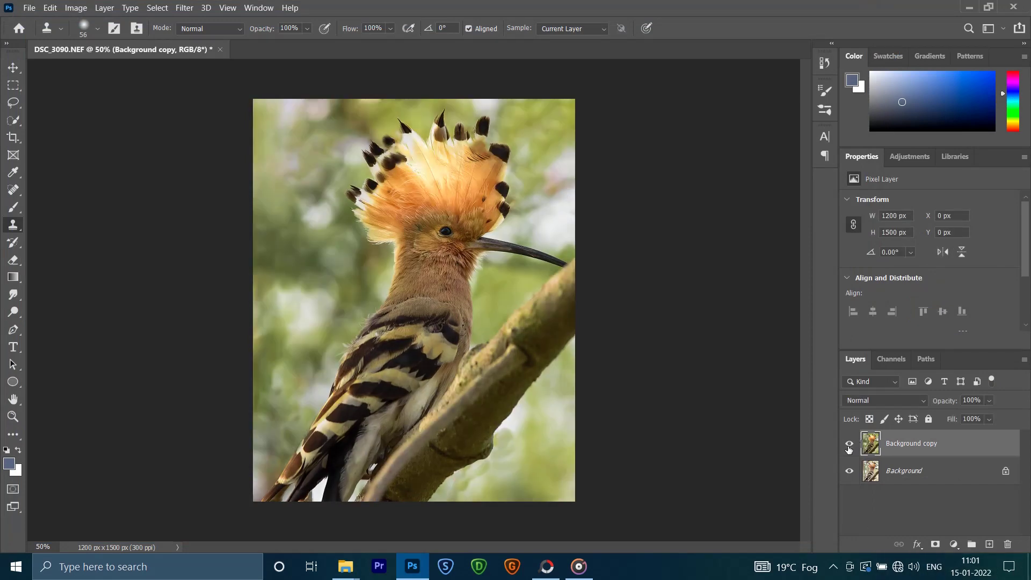
{"action": "left_click", "coordinate": [849, 446]}
{"action": "left_click", "coordinate": [847, 445]}
{"action": "left_click", "coordinate": [849, 446]}
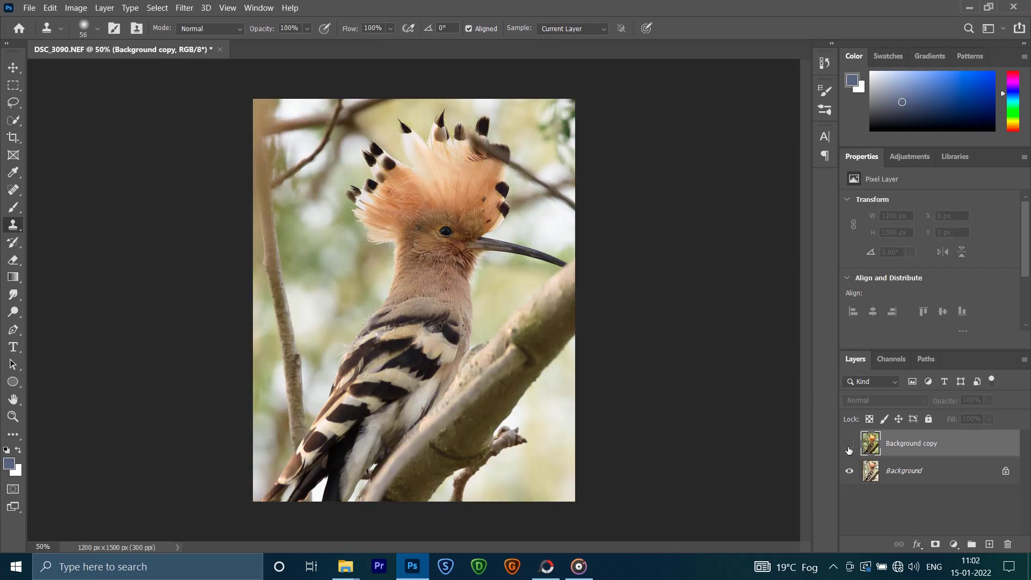
{"action": "left_click", "coordinate": [850, 446]}
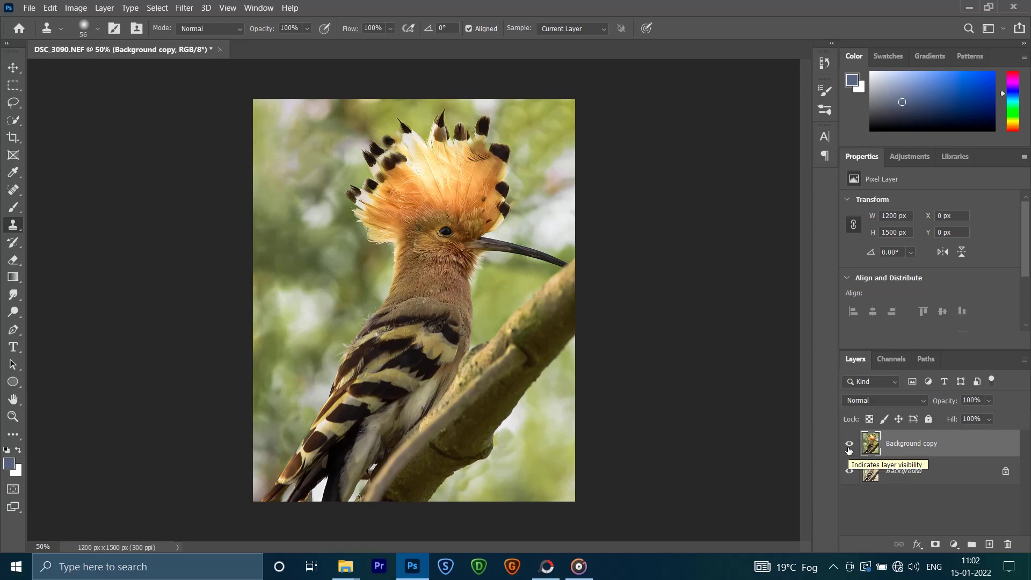
{"action": "left_click", "coordinate": [849, 444]}
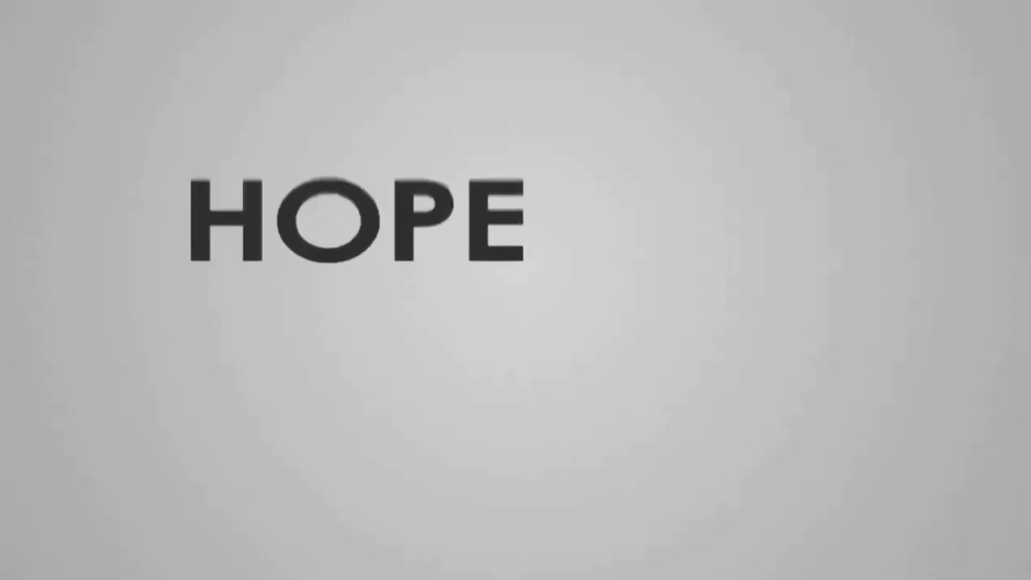